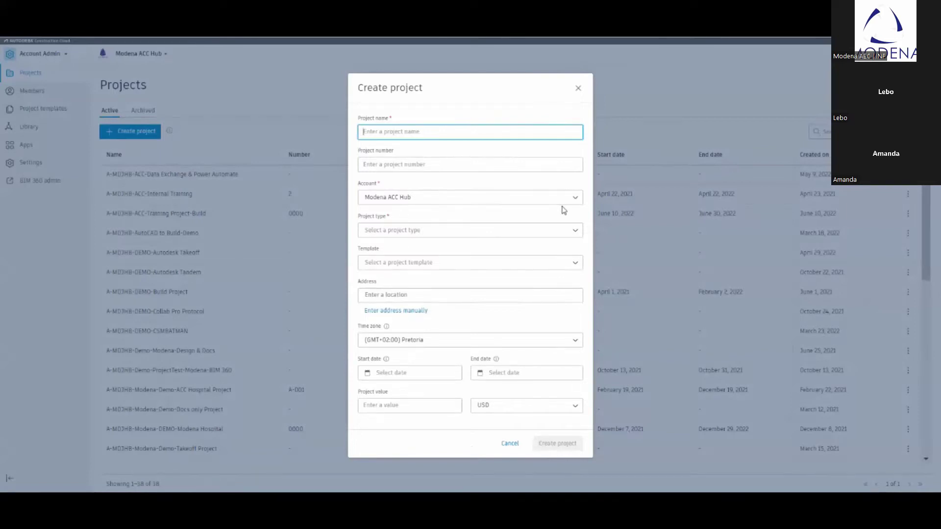
Step: Examine the account, project type, template and currency choices in the Create project form
left_click(574, 202)
left_click(574, 202)
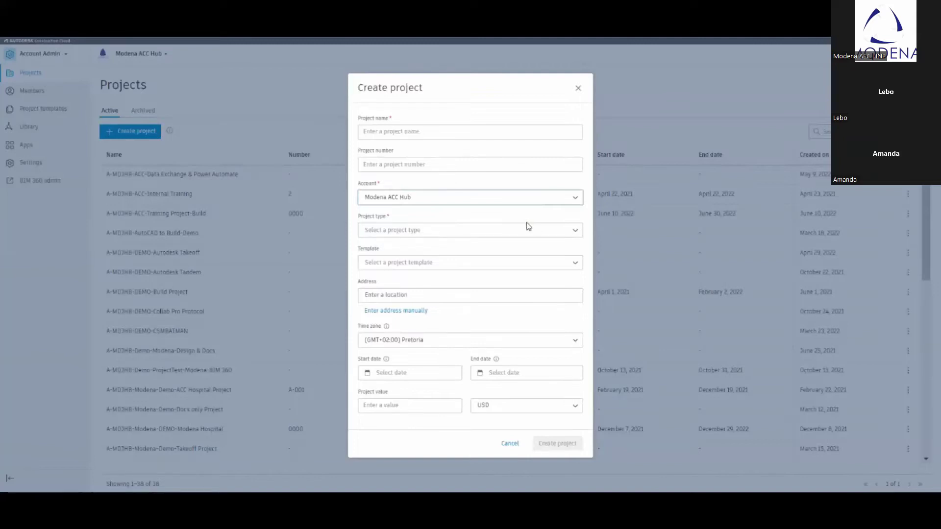
left_click(574, 236)
mouse_move(578, 252)
left_mouse_down()
mouse_move(584, 317)
mouse_move(584, 250)
left_mouse_up()
left_click(576, 236)
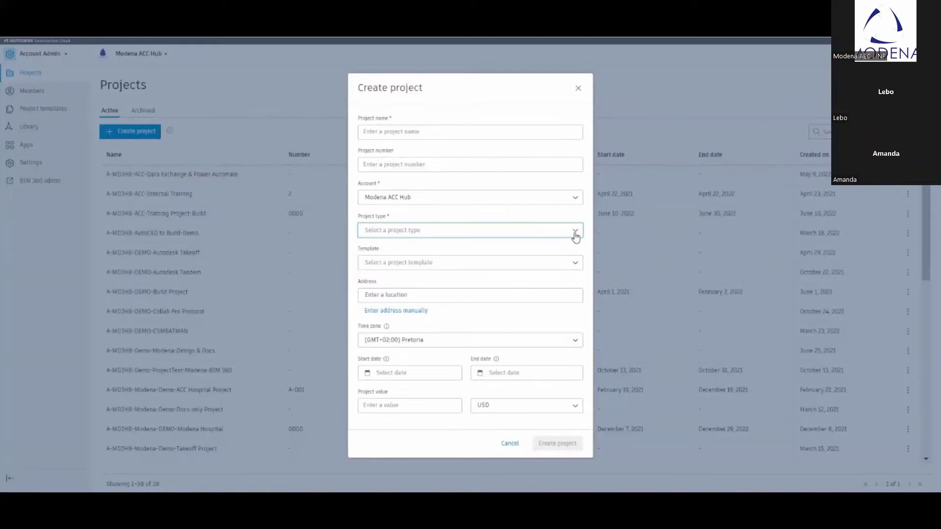
left_click(582, 266)
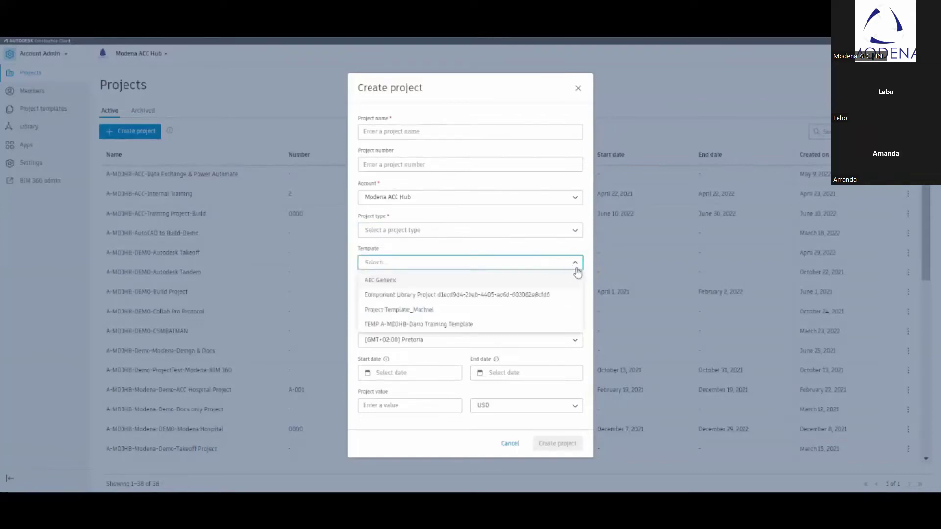
left_click(576, 267)
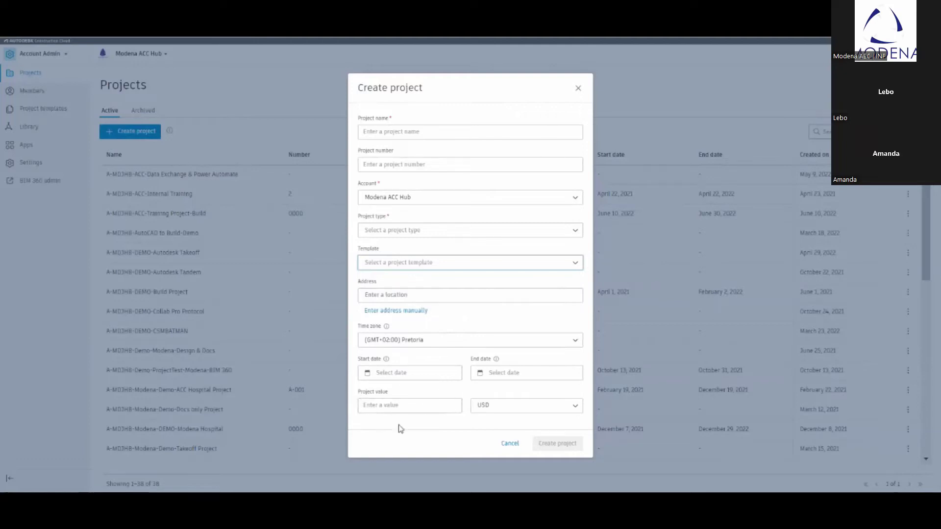
left_click(575, 409)
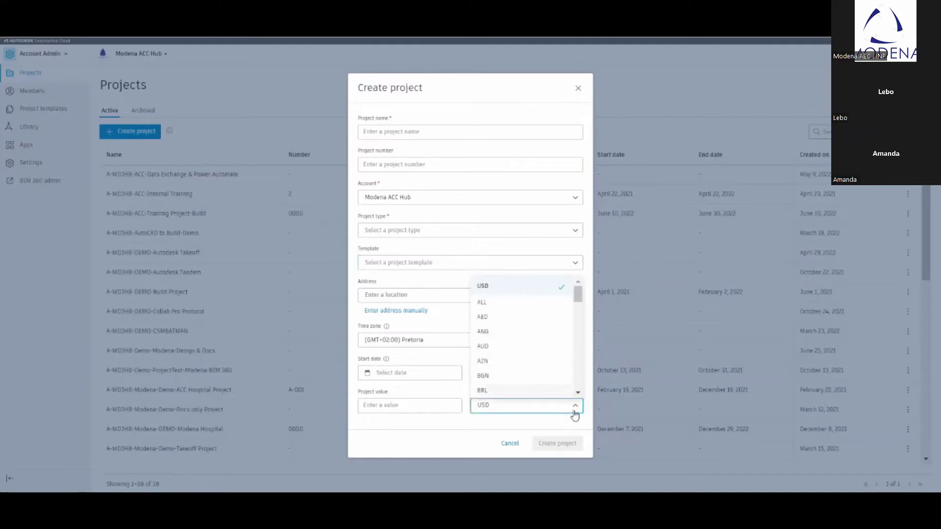
left_click(575, 415)
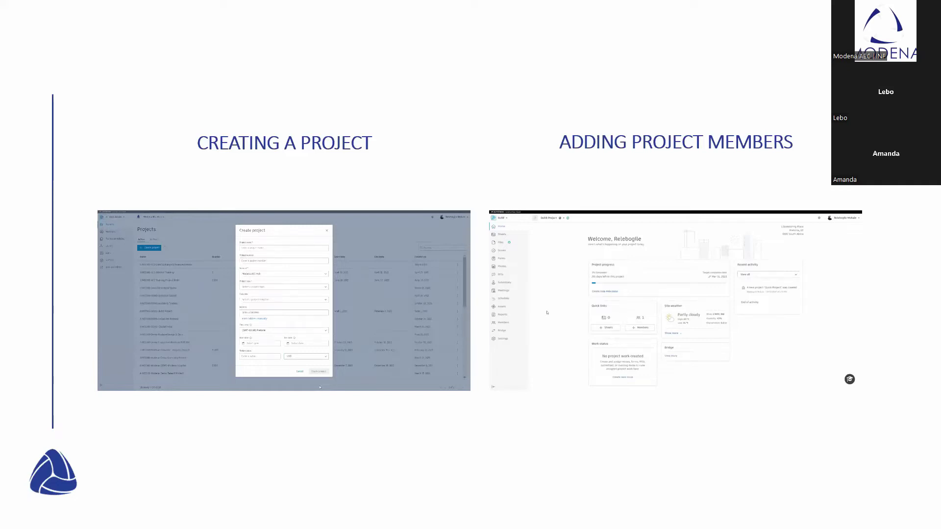
Step: Open the Add project members form for Quick Project and review its role options and product access list
key("Right")
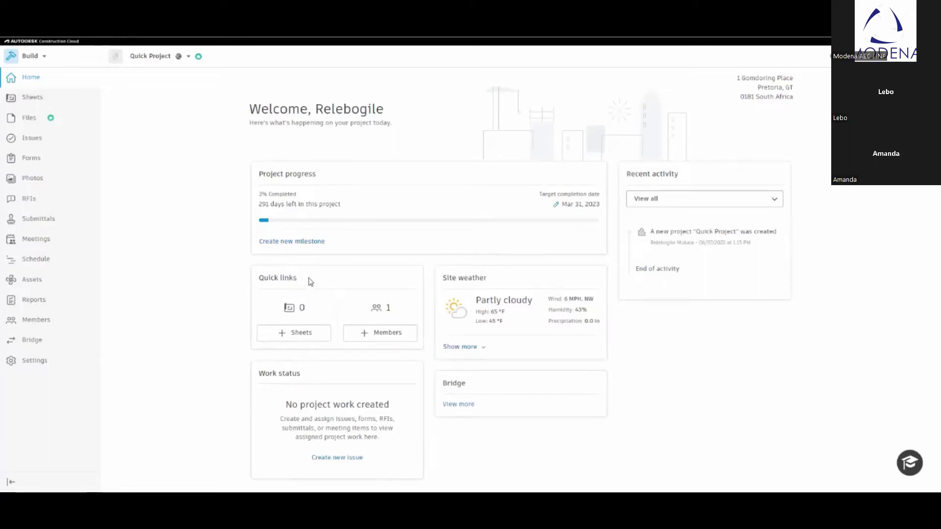
left_click(362, 338)
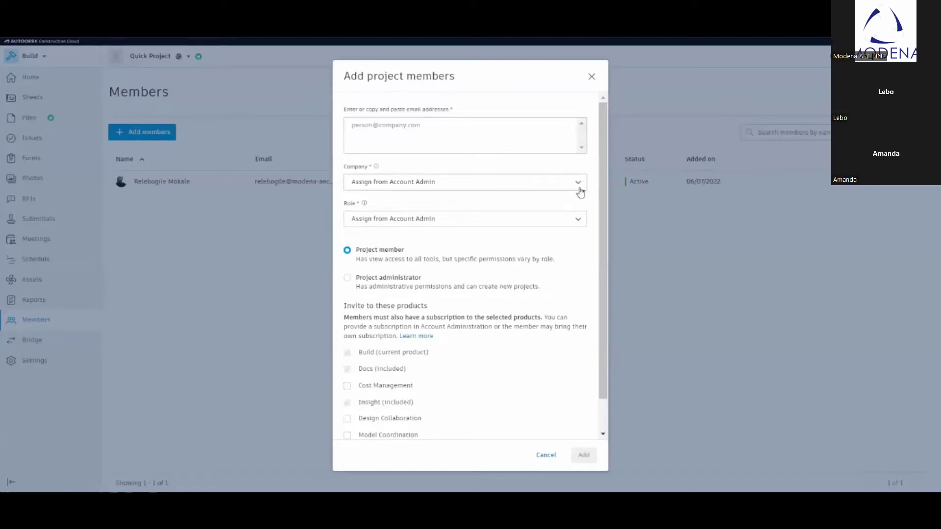
left_click(579, 220)
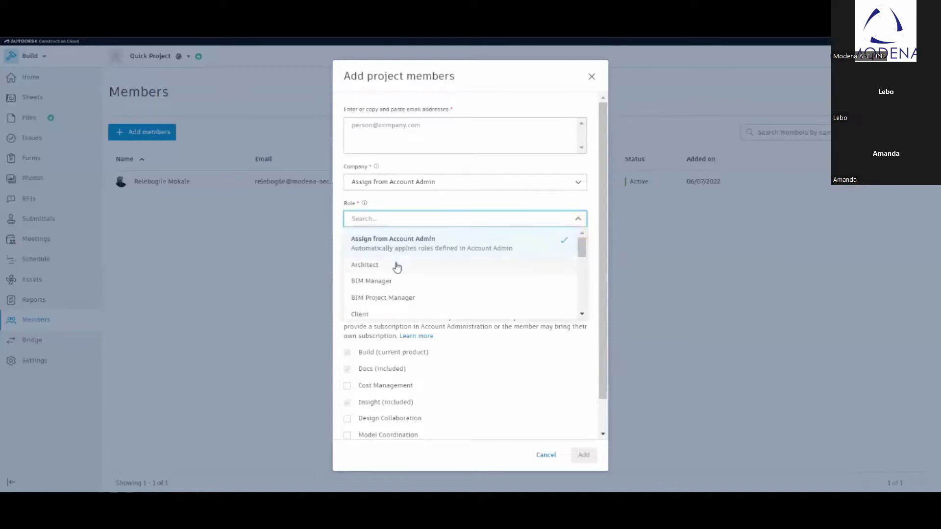
left_click(576, 223)
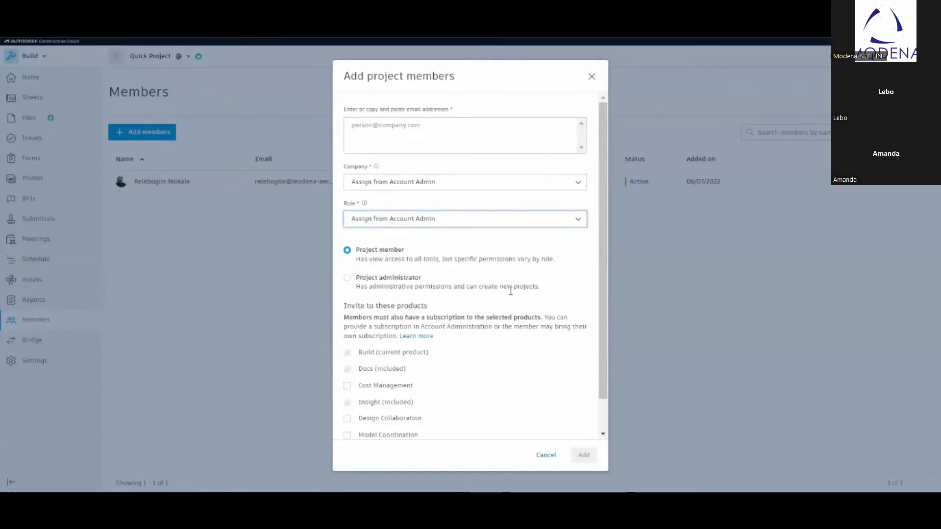
left_click_drag(599, 284, 597, 328)
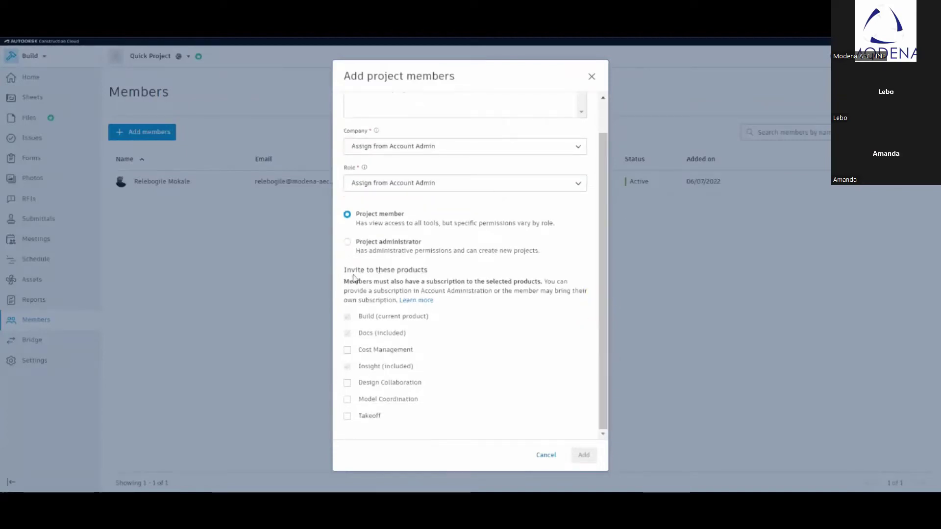
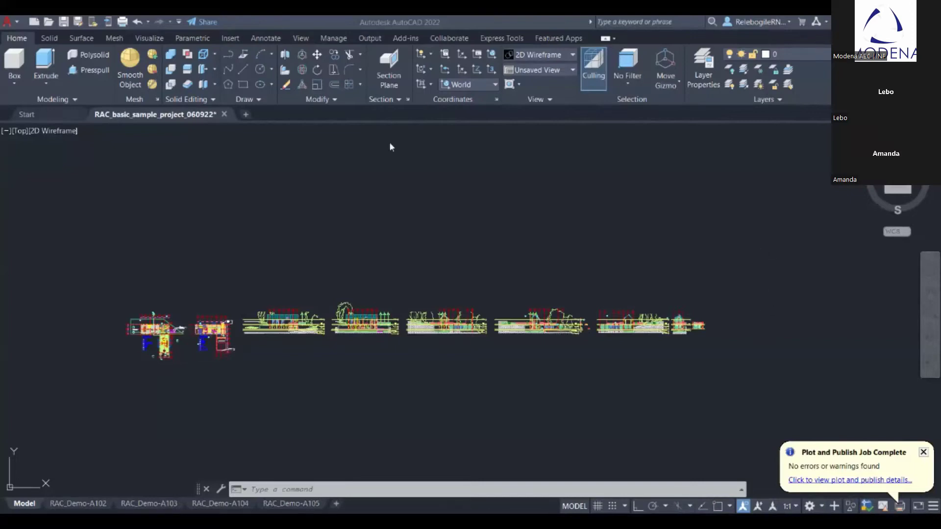
Step: In AutoCAD, open Push to Autodesk Docs for the RAC_basic_sample_project_060922 drawing and review its sheets to upload
left_click(447, 38)
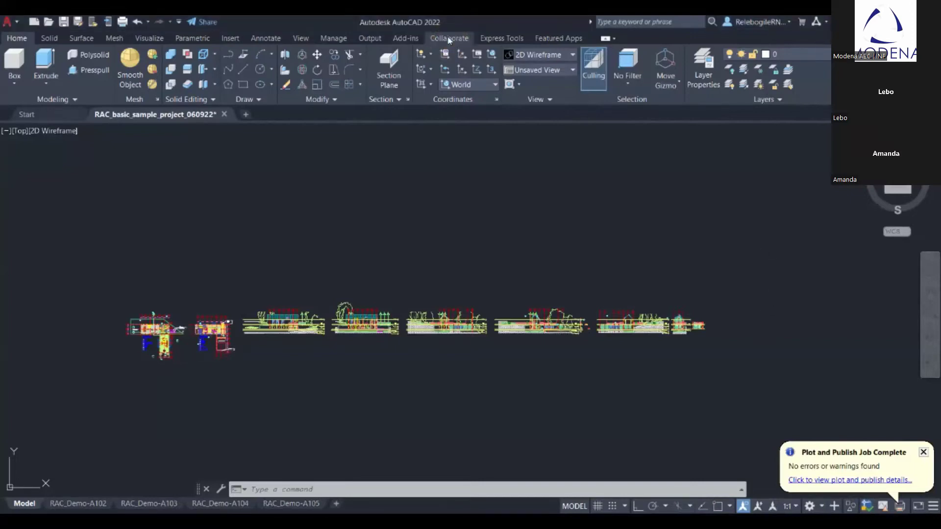
left_click(448, 38)
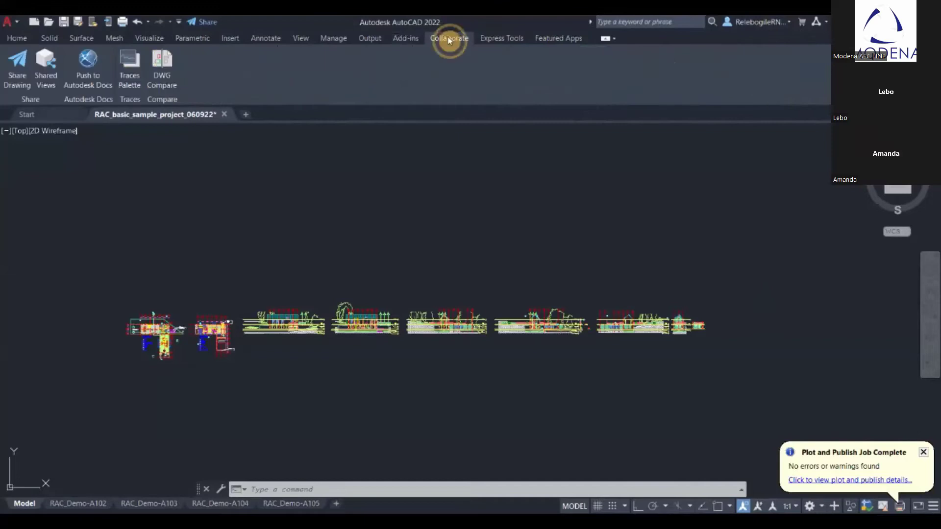
left_click(93, 75)
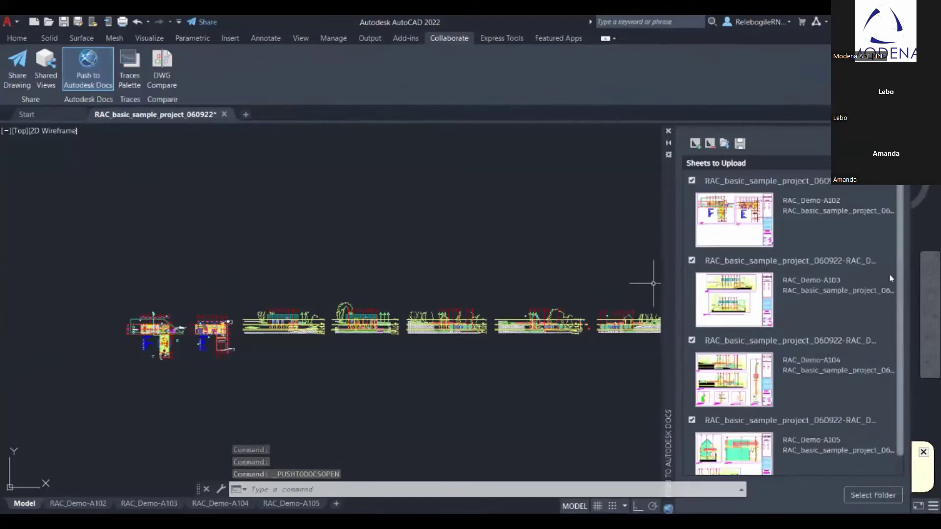
left_click_drag(901, 286, 906, 260)
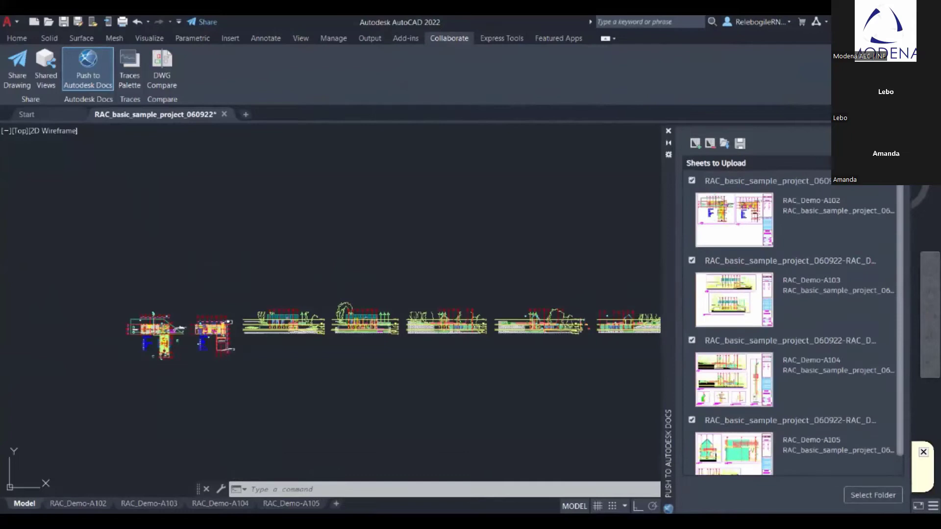
Step: Upload the checked sheets to the 1.1 Design Files folder under 1.0 Design Information in Quick Project
left_click(872, 496)
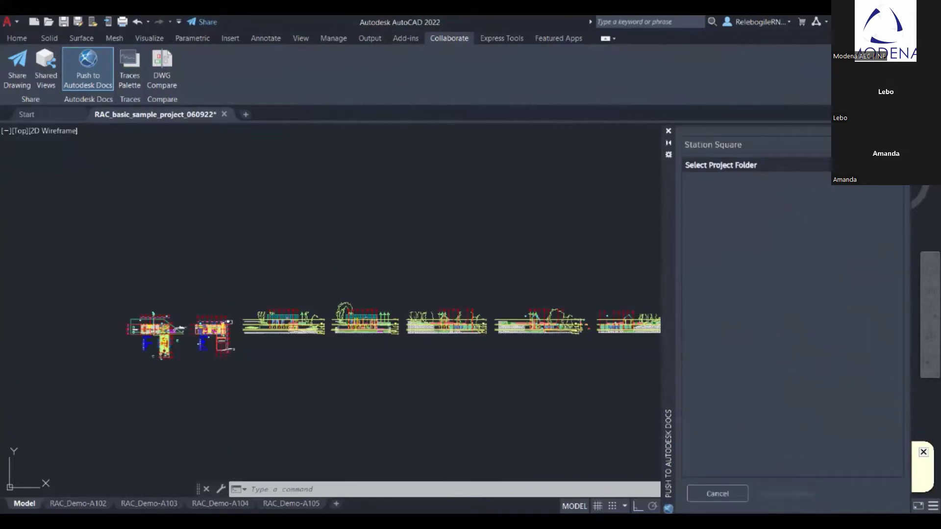
left_click(695, 185)
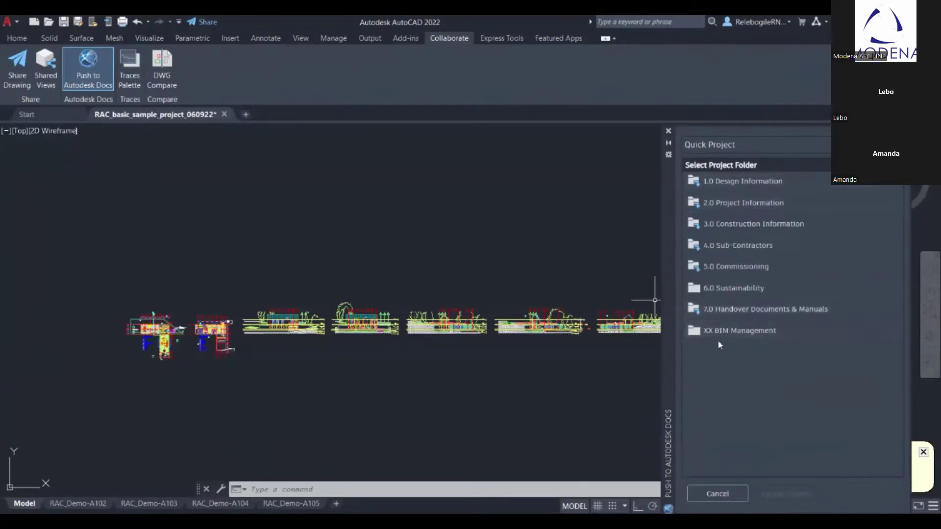
left_click(701, 188)
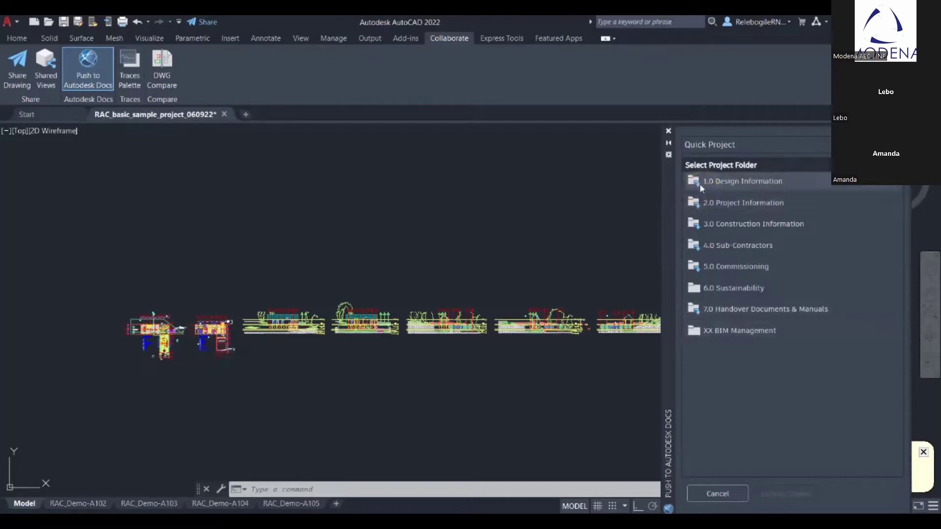
left_click(700, 187)
left_click(730, 187)
left_click(695, 187)
left_click(691, 188)
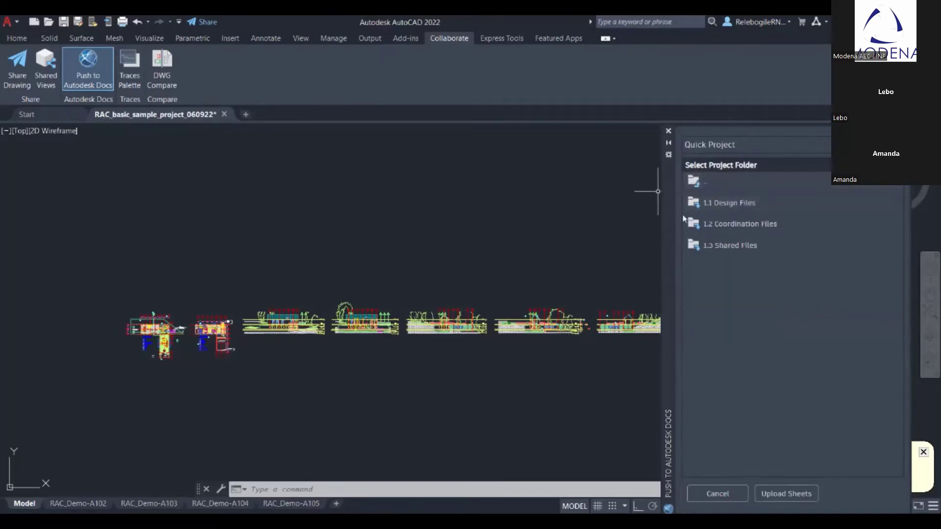
left_click(741, 208)
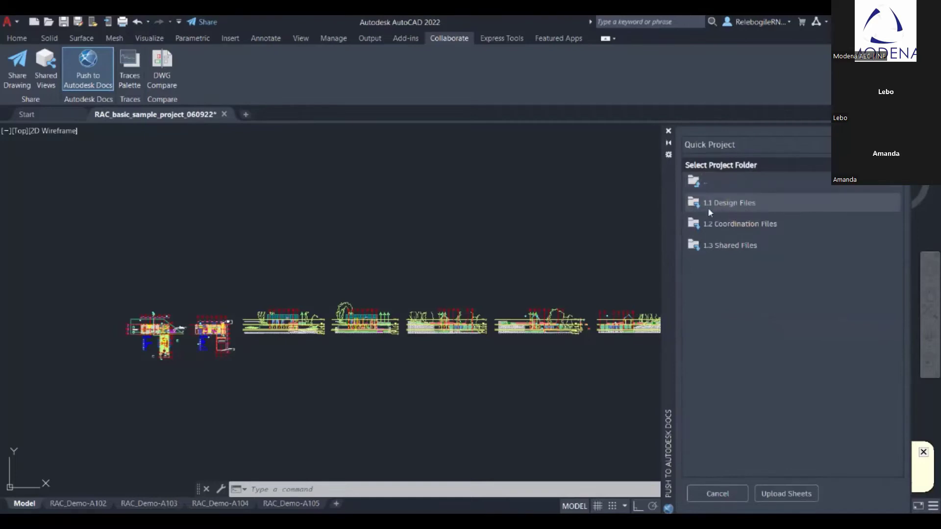
left_click(778, 495)
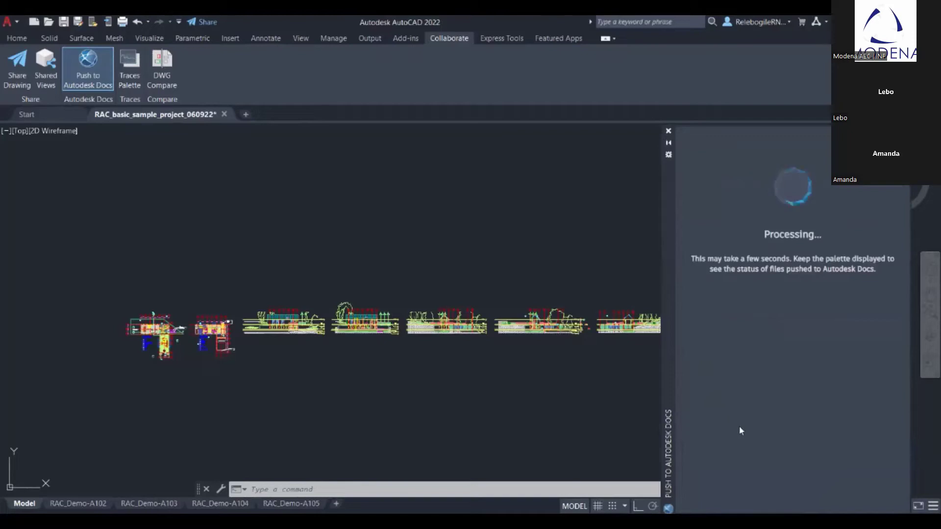
Step: Switch to Quick Project's files in Autodesk Build and open the 1.1 Design Files folder under 1.0 Design Information
key("alt+Tab")
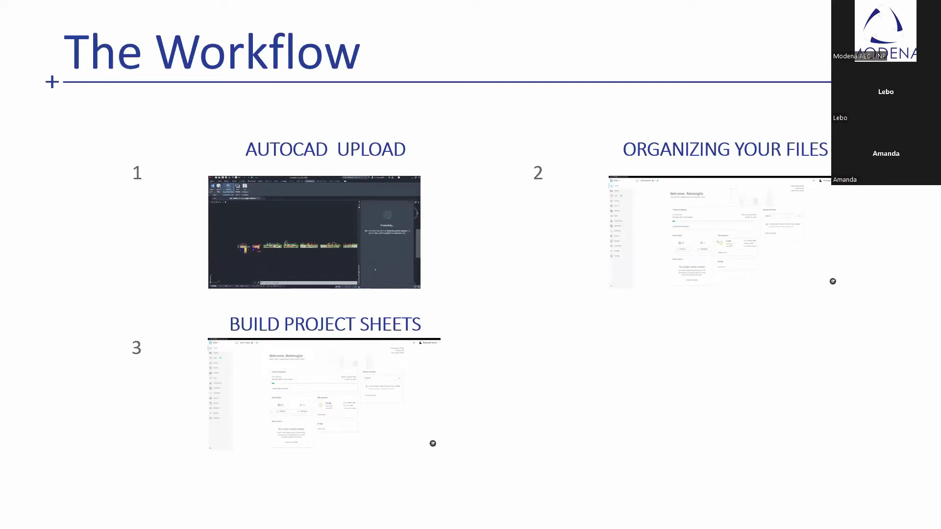
key("Right")
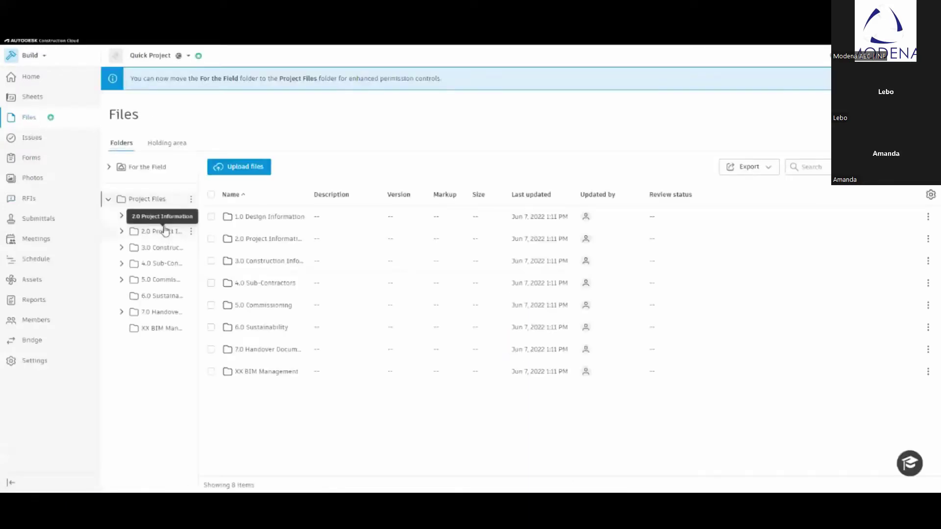
left_click(121, 216)
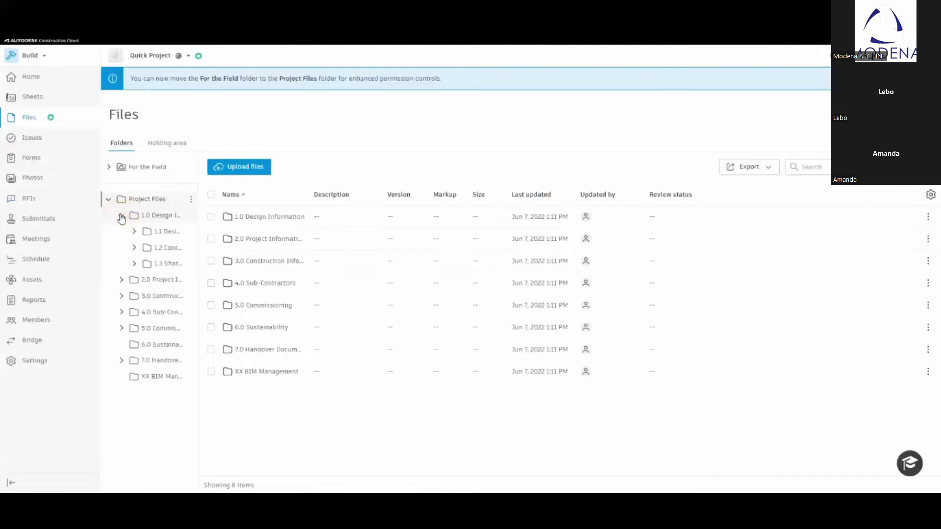
left_click(167, 235)
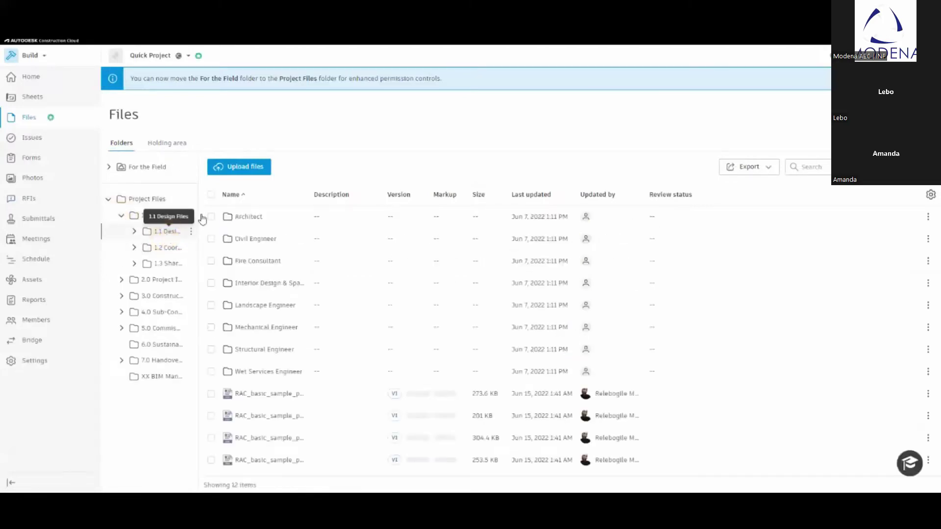
Step: Review the actions available for the first two RAC_basic_sample files, clear their selection and open the file upload dialog
left_click(211, 394)
left_click(211, 415)
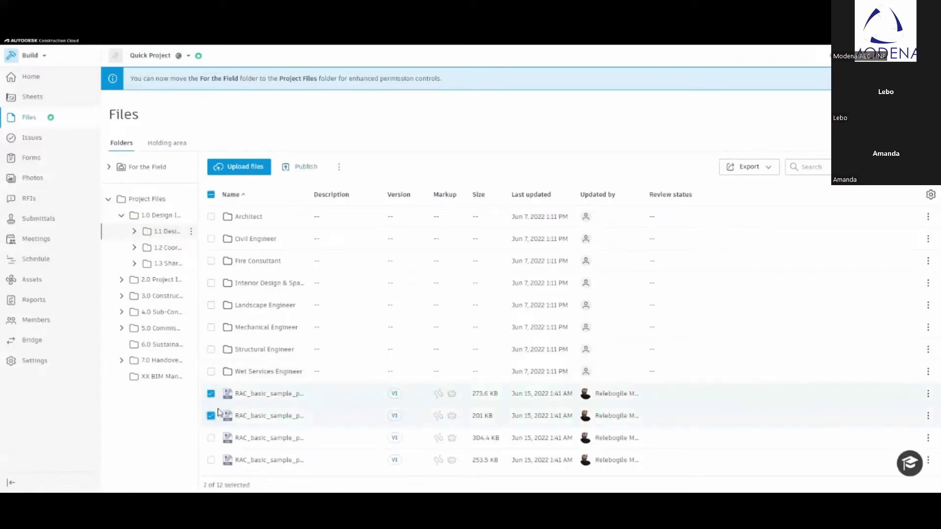
left_click(338, 167)
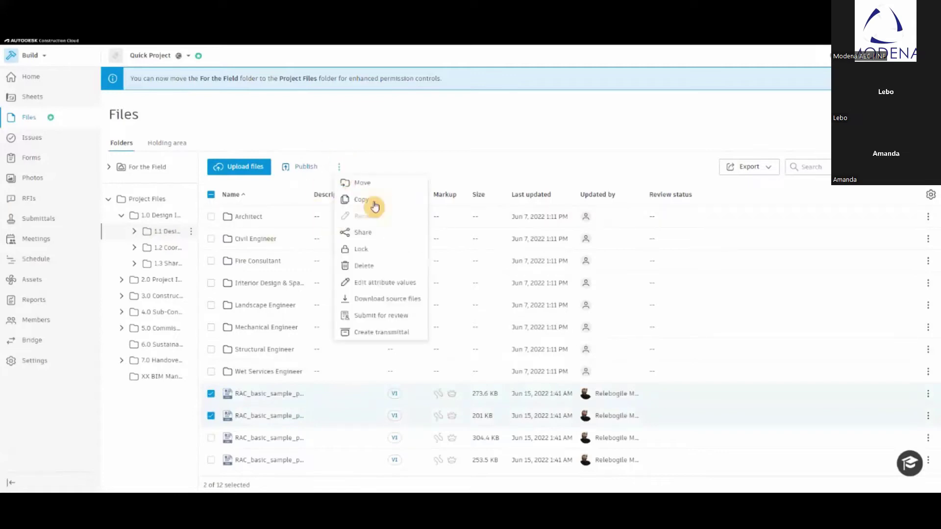
left_click(211, 416)
left_click(210, 393)
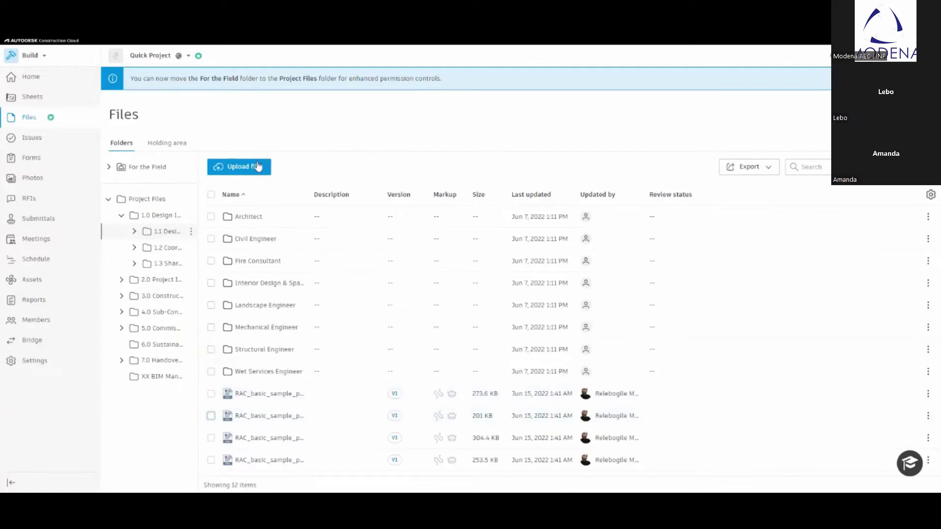
left_click(256, 169)
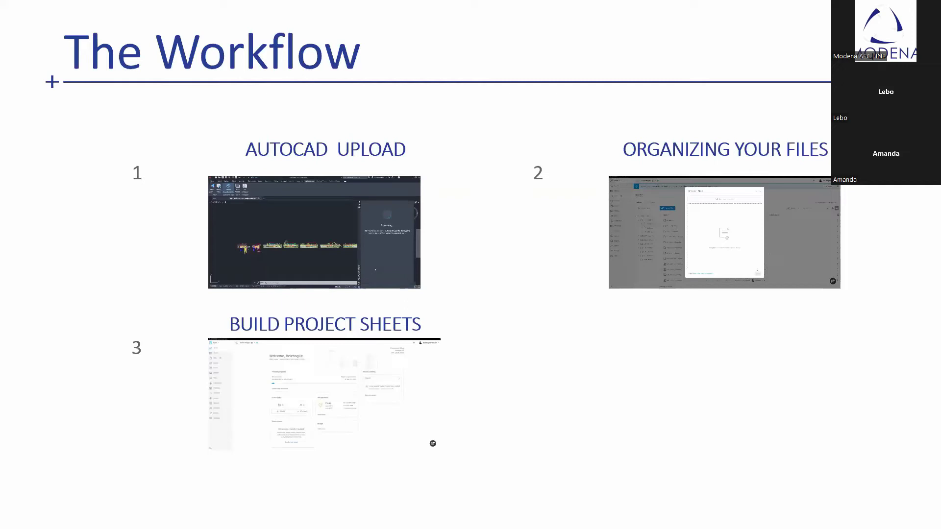
Step: Start adding sheets to Quick Project and check the picker for selecting existing project files without choosing any
key("Right")
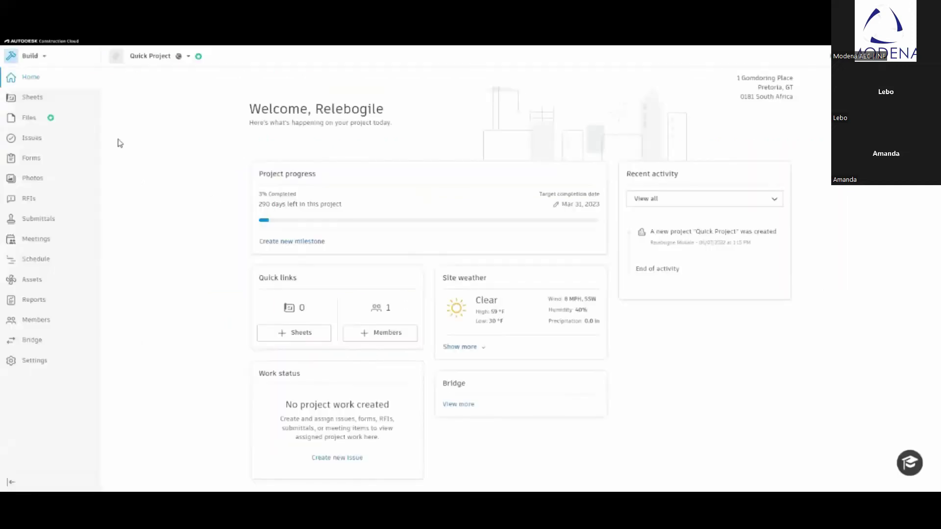
left_click(33, 98)
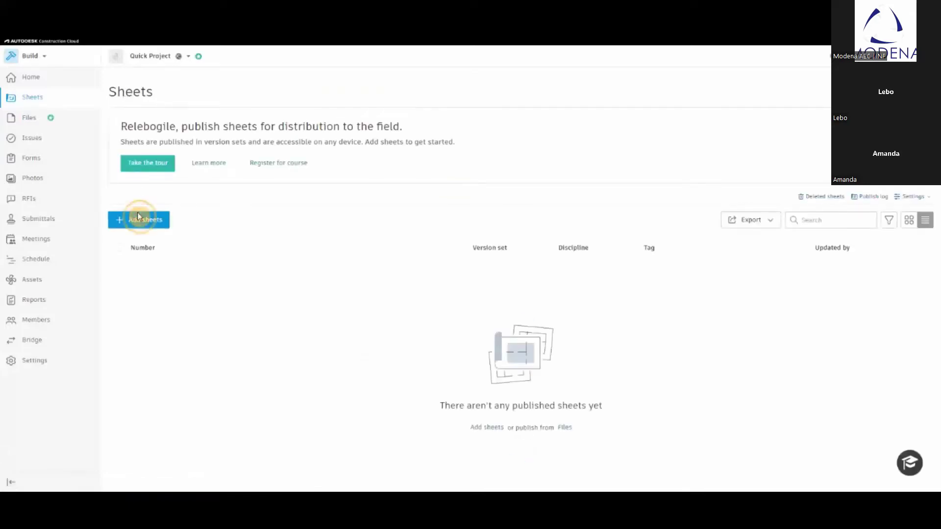
left_click(139, 217)
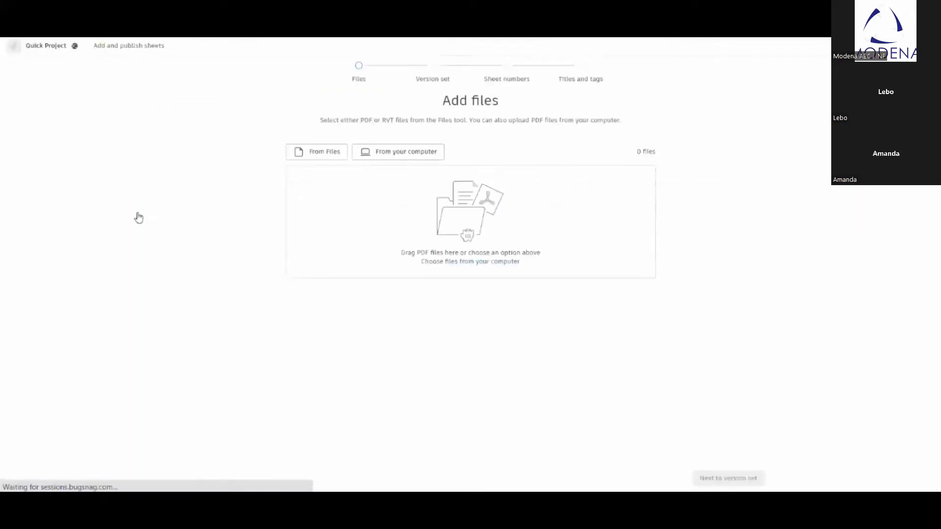
left_click(316, 156)
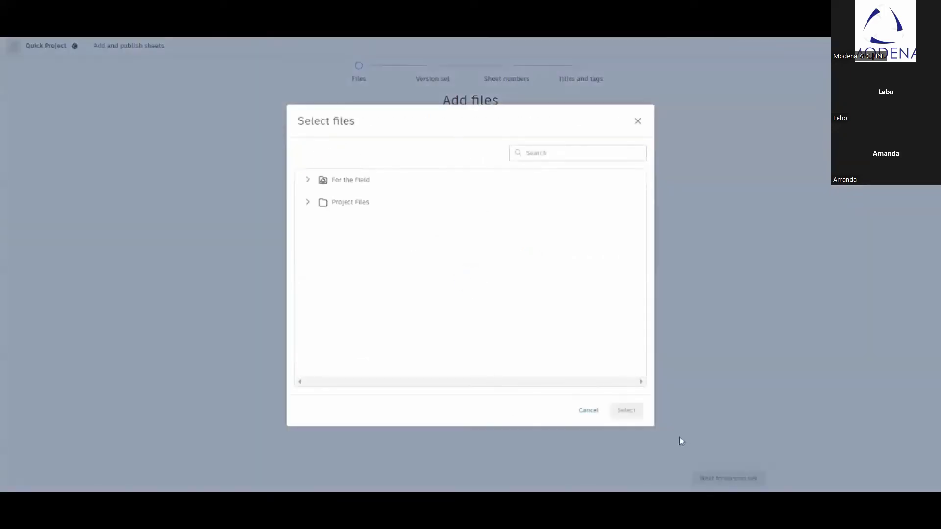
left_click(589, 411)
Step: Upload RAC_basic_sample_project_060922.pdf from the computer as the source file for the new sheets
left_click(401, 161)
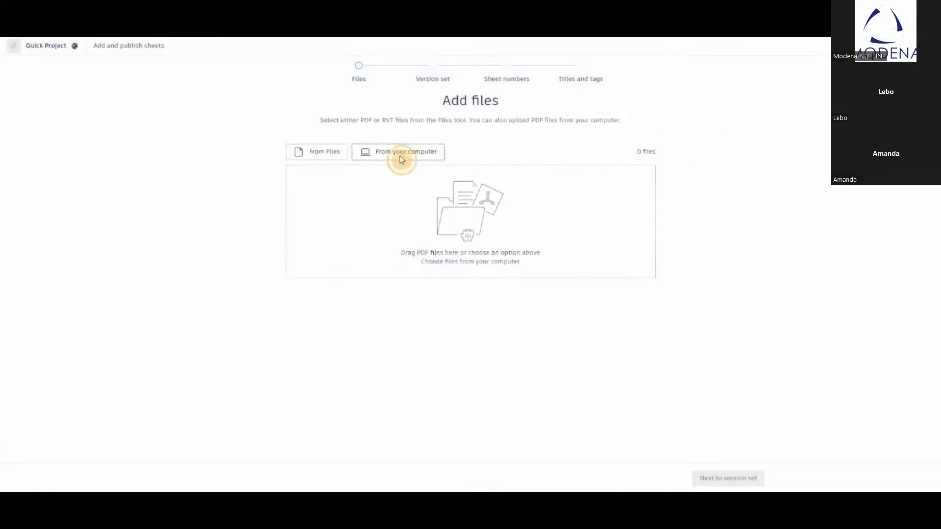
scroll(150, 196, "down", 5)
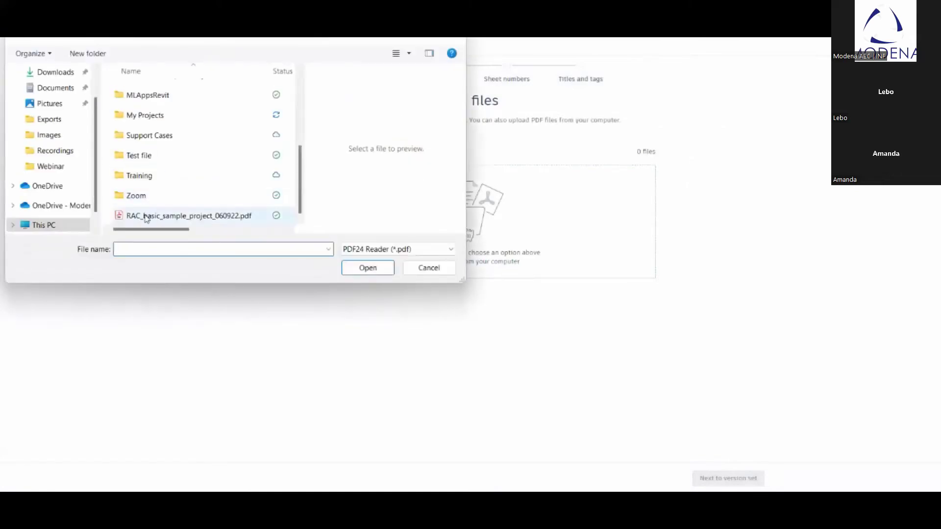
left_click(145, 217)
left_click(367, 267)
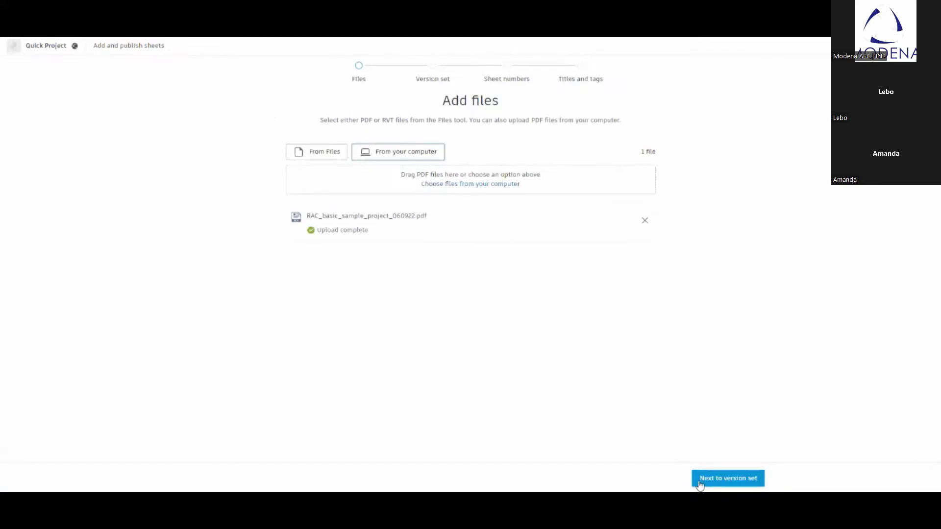
Step: Create a new version set named Sheet_002 with issuance date 6/13/2022 and continue to the sheet numbers
left_click(741, 481)
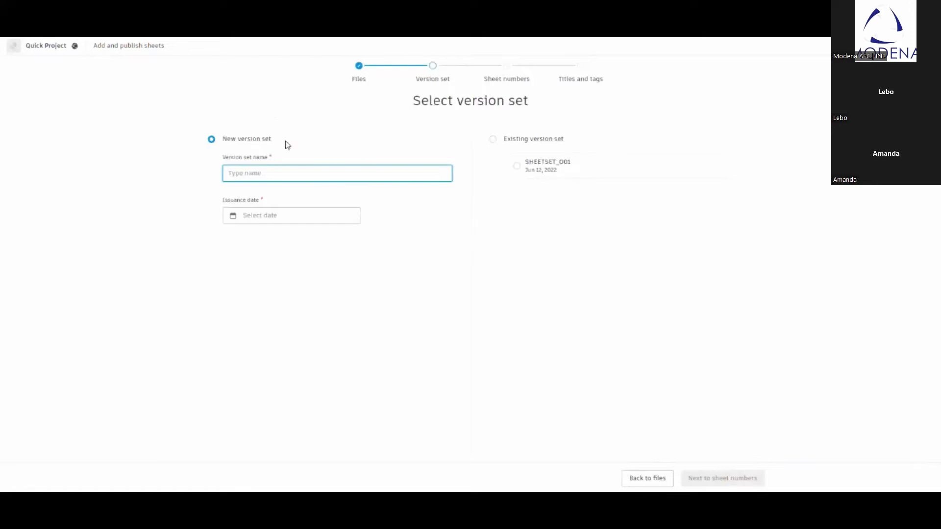
type("Sheet_002")
left_click(238, 217)
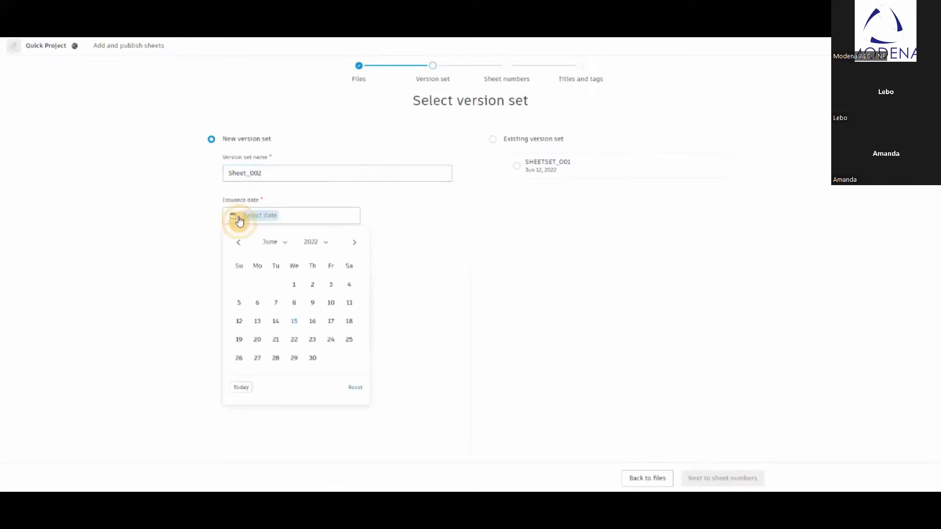
left_click(257, 322)
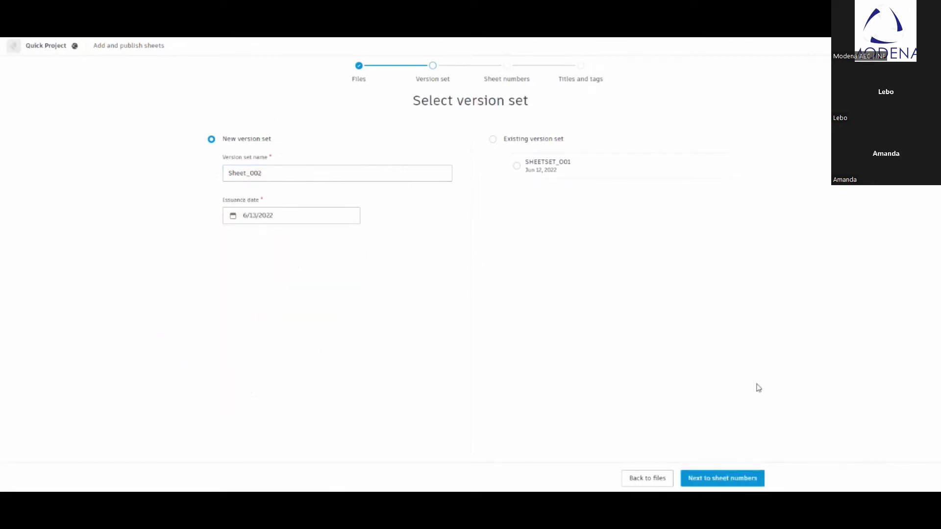
left_click(724, 479)
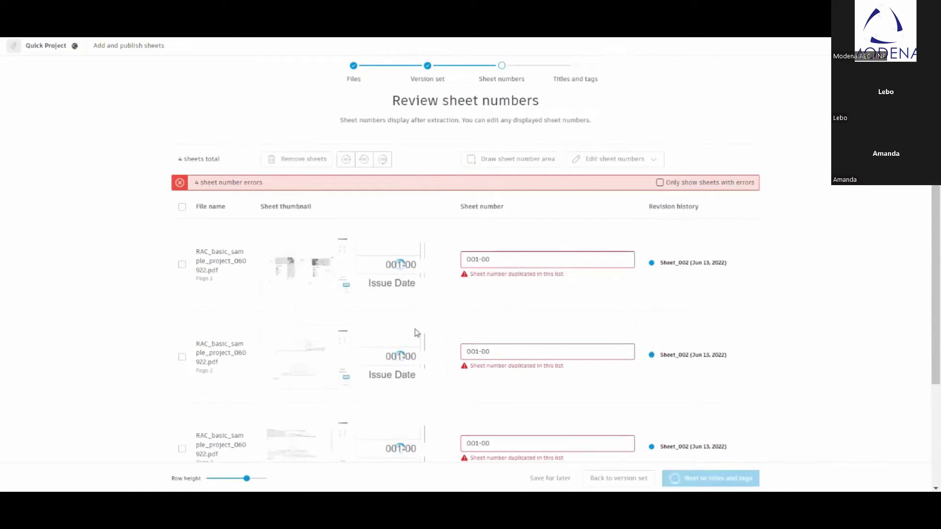
Step: Review the extracted sheet numbers and thumbnails for all pages of RAC_basic_sample_project_060922.pdf
scroll(422, 332, "down", 5)
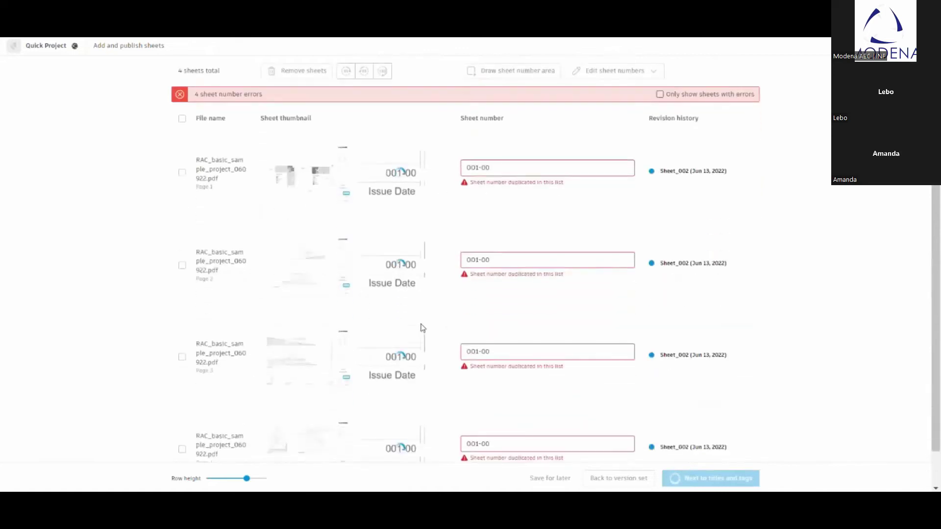
left_click(500, 308)
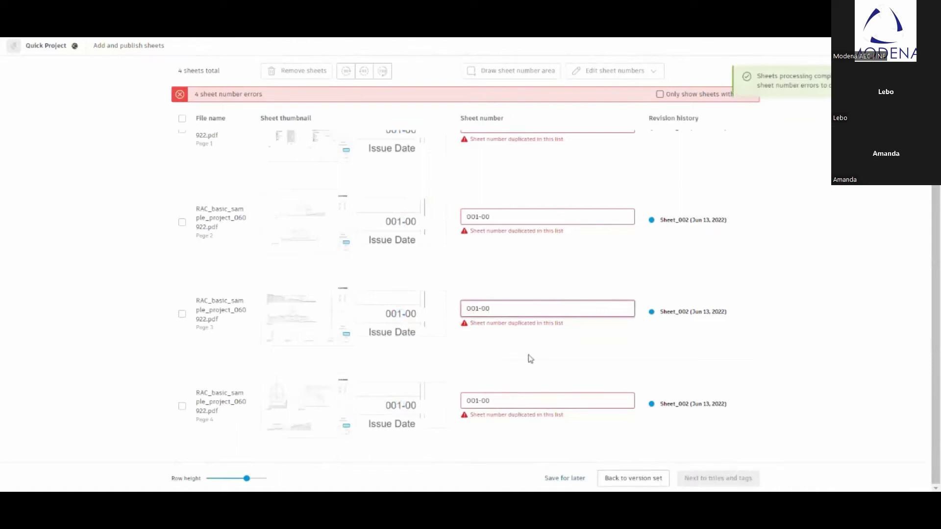
scroll(529, 358, "up", 3)
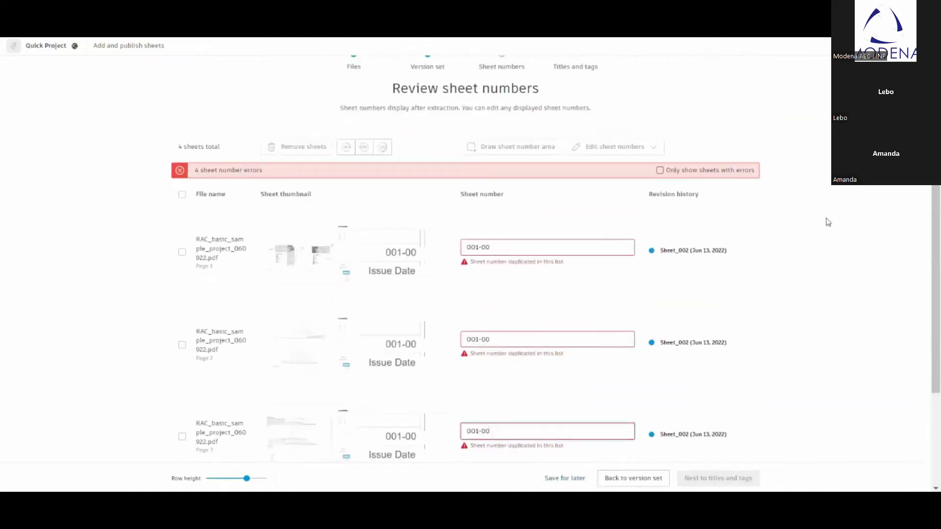
key("alt+Tab")
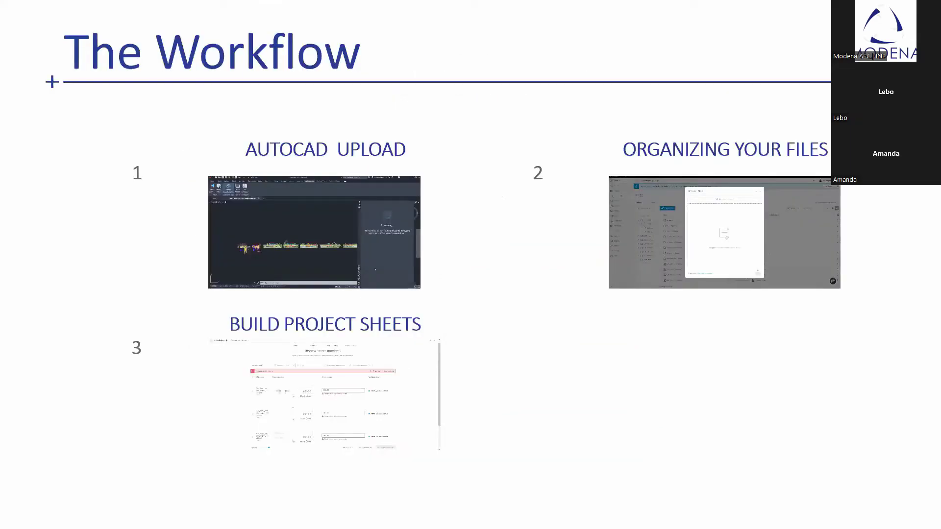
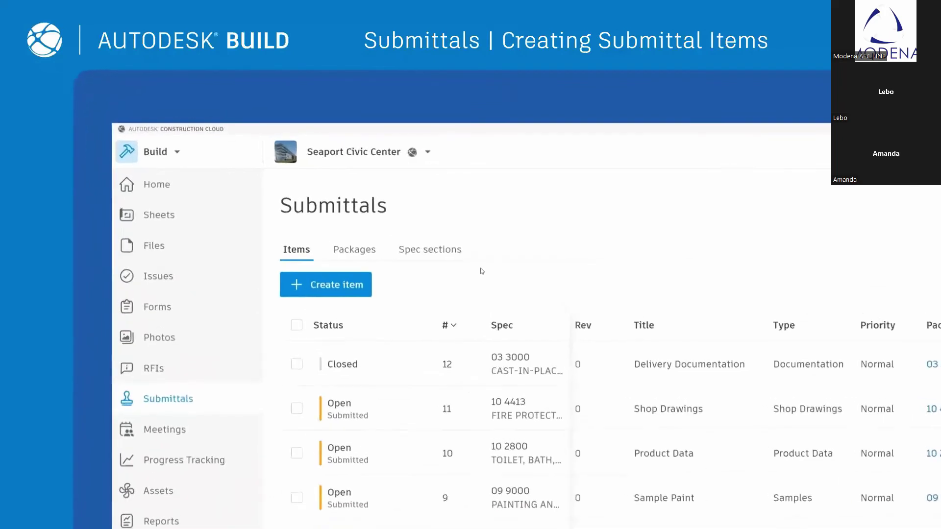
Step: Start a submittal item in Seaport Civic Center with a new spec section 104416 - FIRE EXTINGUISHERS
left_click(322, 279)
left_click(572, 268)
type("104416")
key("Tab")
type("FIRE")
left_click(669, 343)
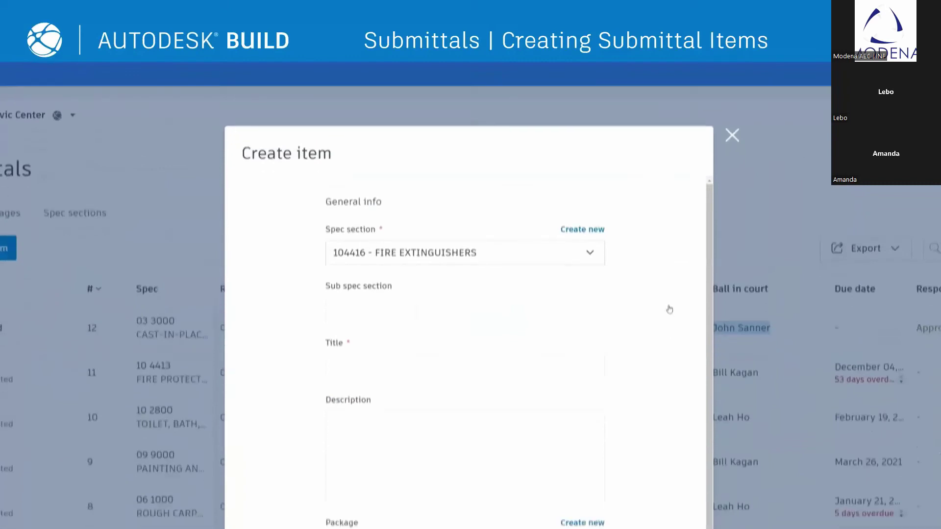
Step: Title the item Fire Extinguishers and enter the description beginning "B. Fire Extinguishers: Listed and labeled for type, rating, and classification by an independent testing agency"
left_click(420, 399)
type("Fire Extinguisher")
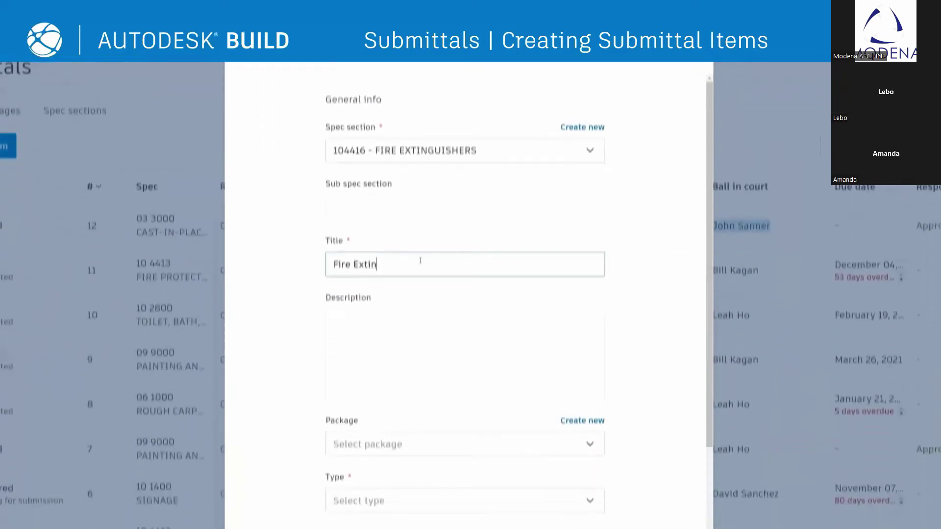
type("s")
left_click(420, 288)
type("B. Fire Extinguishers: Listed and labeled for type, rating, and classification by an independent testing agency acceptable to authorities having jurisdiction. 1. Provide fire extinguishers approved, listed, and labeled by FMG")
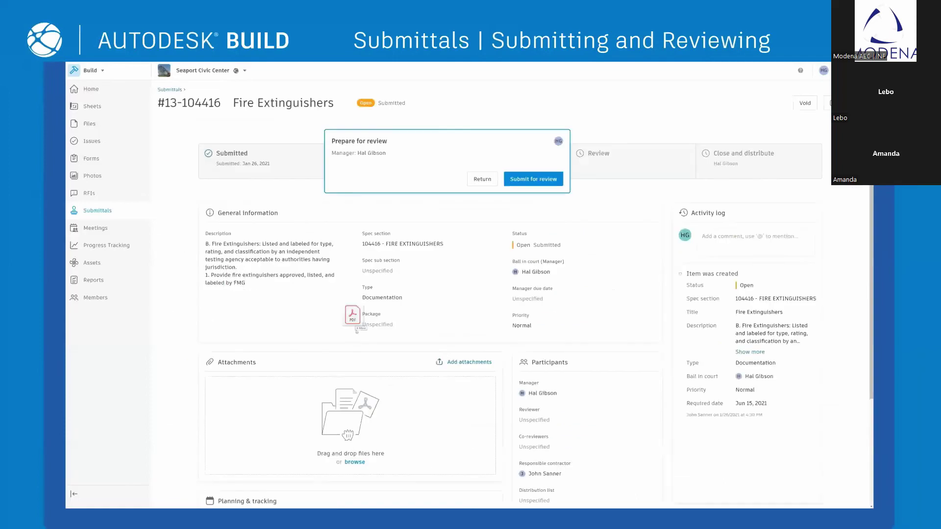
Step: Attach 313-104416-Fire-Extinguisher-Approved.pdf to the Fire Extinguishers submittal and submit it for review with a reviewer and an added distribution list member
left_click_drag(355, 319, 356, 410)
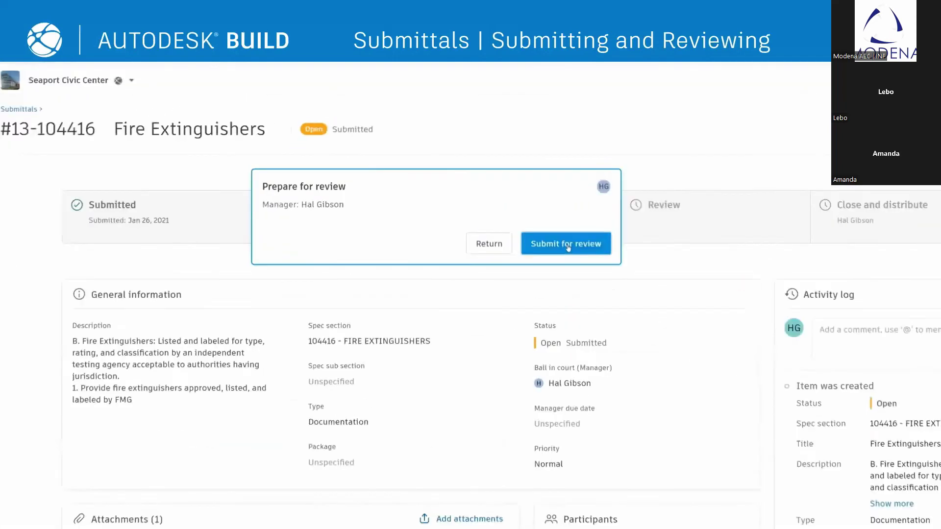
left_click(567, 198)
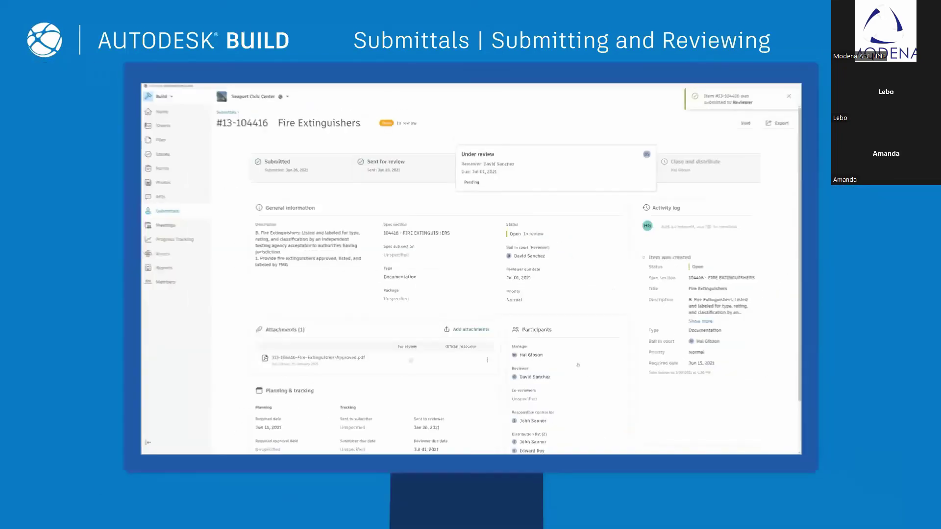
left_click(578, 367)
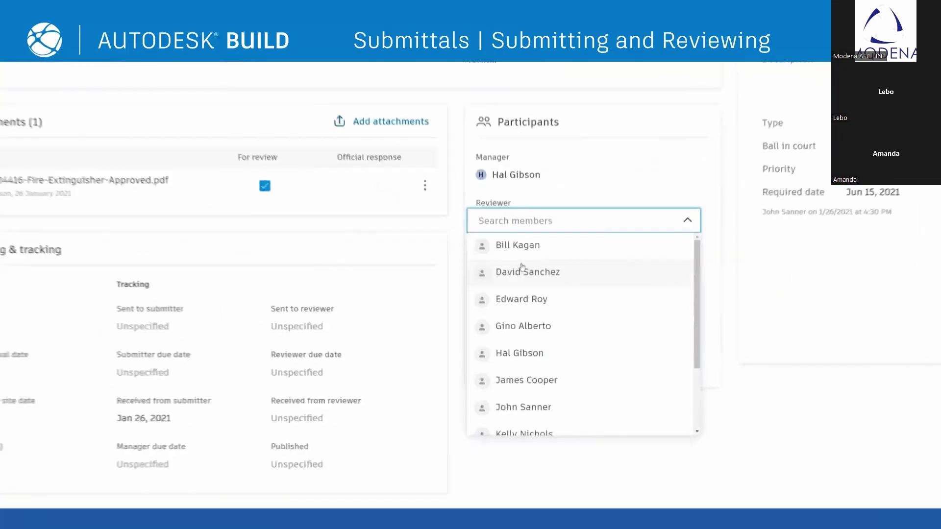
left_click(522, 269)
left_click(521, 267)
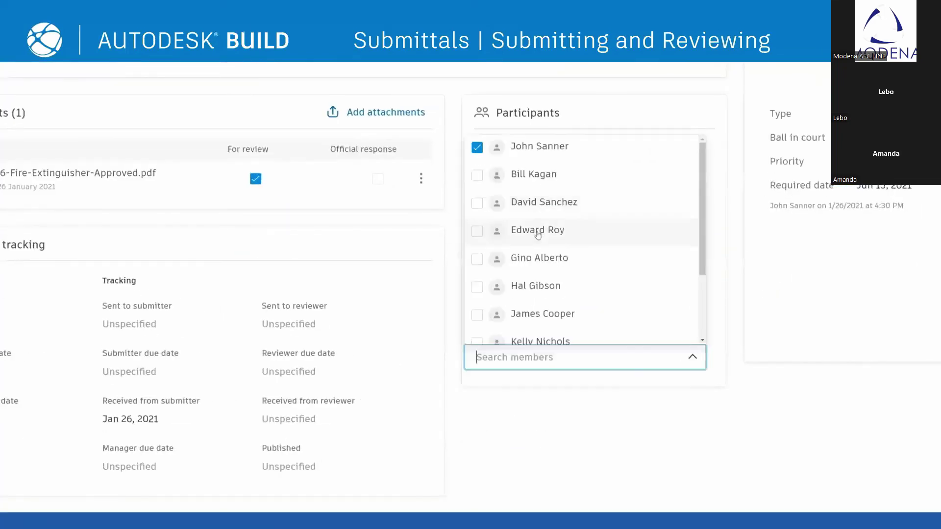
left_click(504, 399)
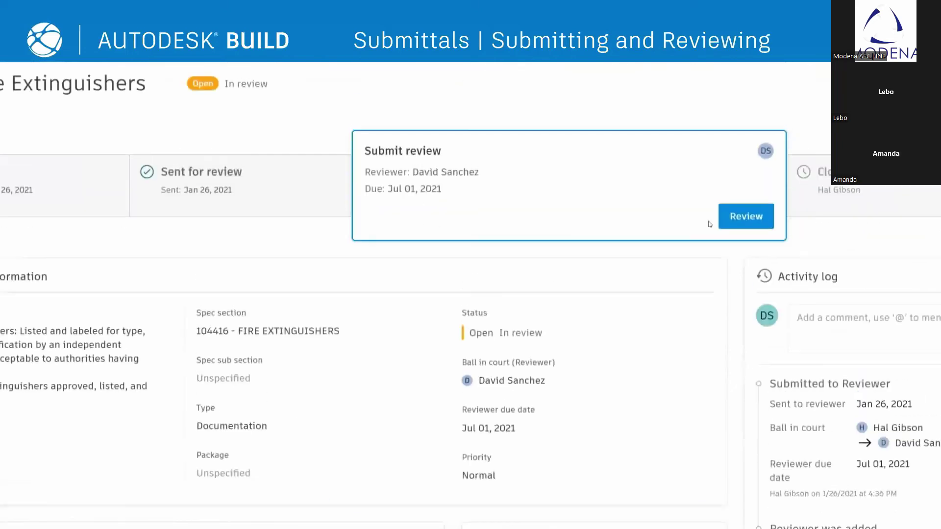
Step: Submit the review with the official response Approved, including the Fire Extinguisher PDF as its attachment
left_click(743, 218)
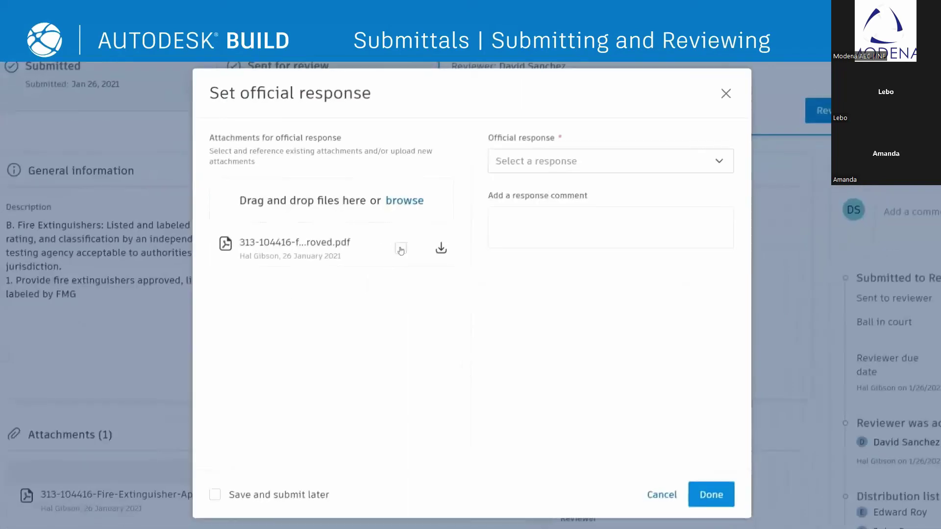
left_click(575, 171)
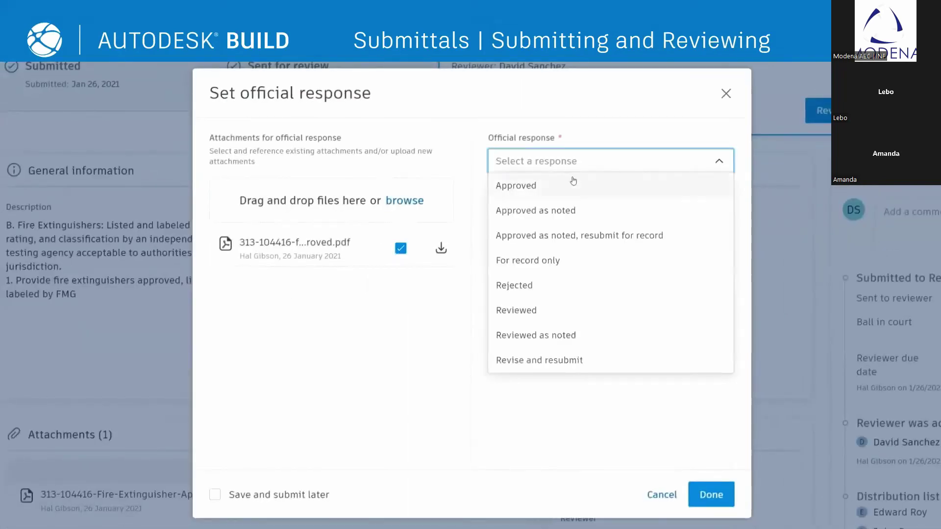
left_click(572, 186)
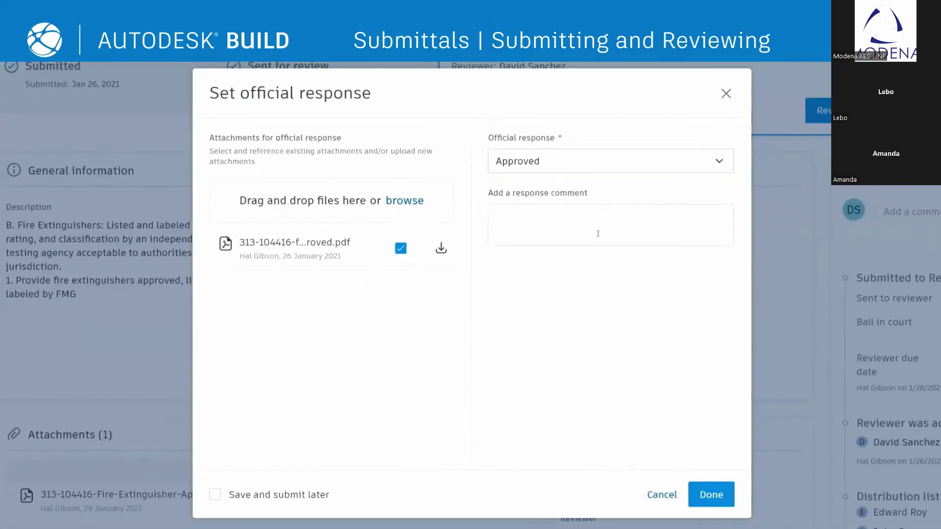
left_click(711, 495)
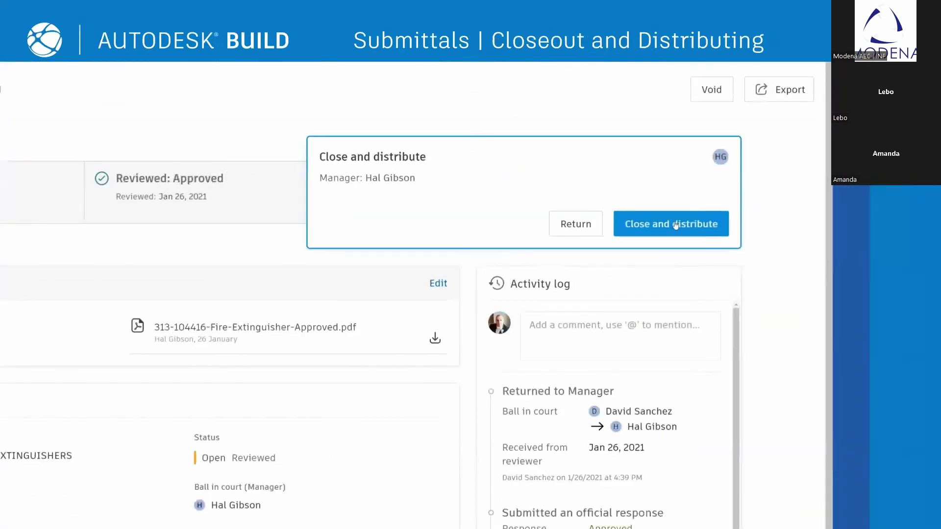
Step: Close and distribute the Fire Extinguishers submittal, adding two more members to its distribution list
left_click(675, 224)
left_click(403, 237)
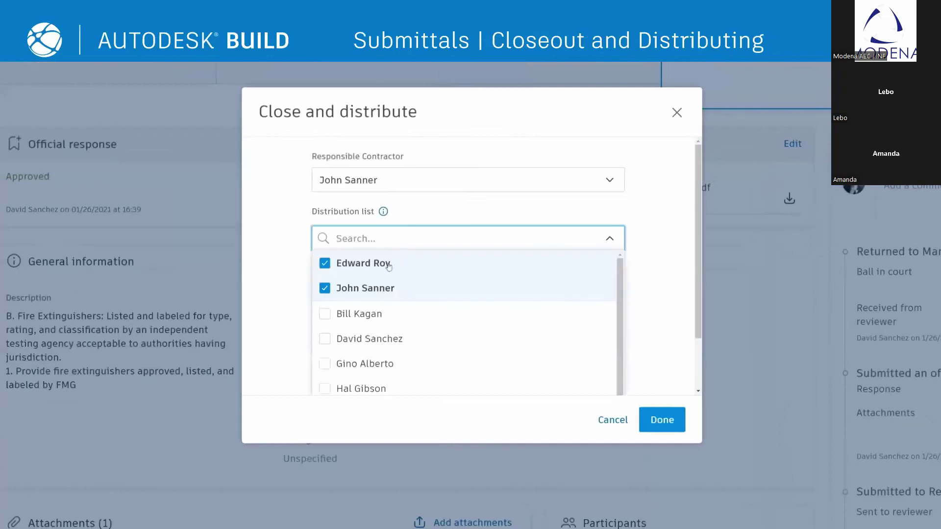
left_click(359, 315)
left_click(361, 389)
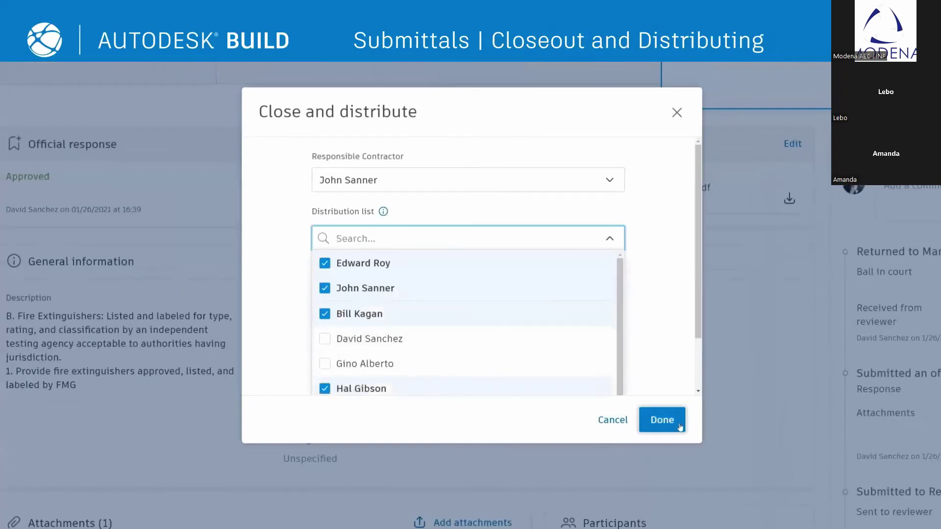
left_click(662, 420)
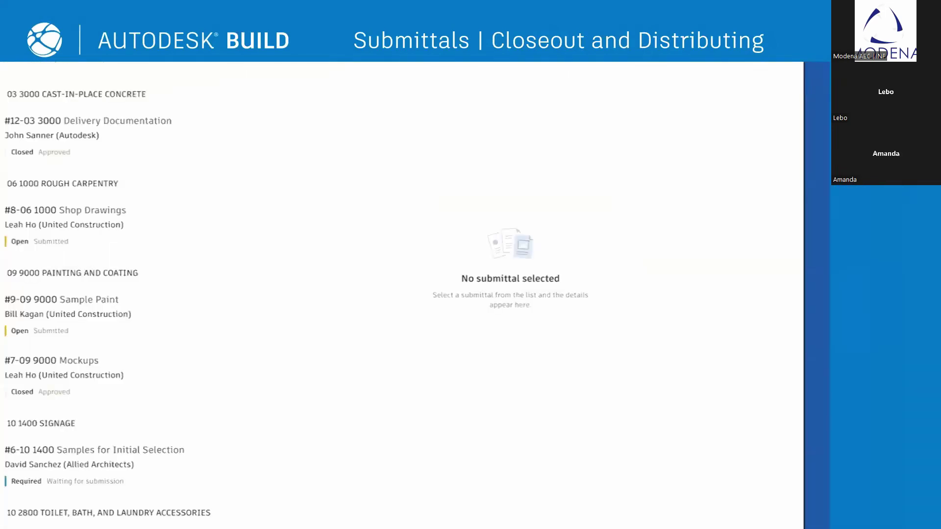
Step: Search the submittals on the tablet for Fire and open the details of #13-104416 Fire Extinguishers
left_click(245, 135)
type("fire")
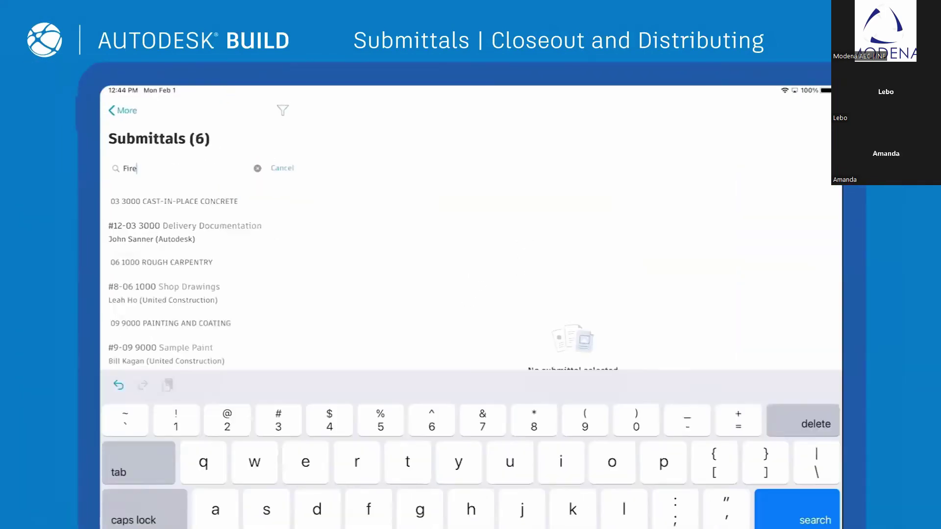
scroll(235, 294, "down", 5)
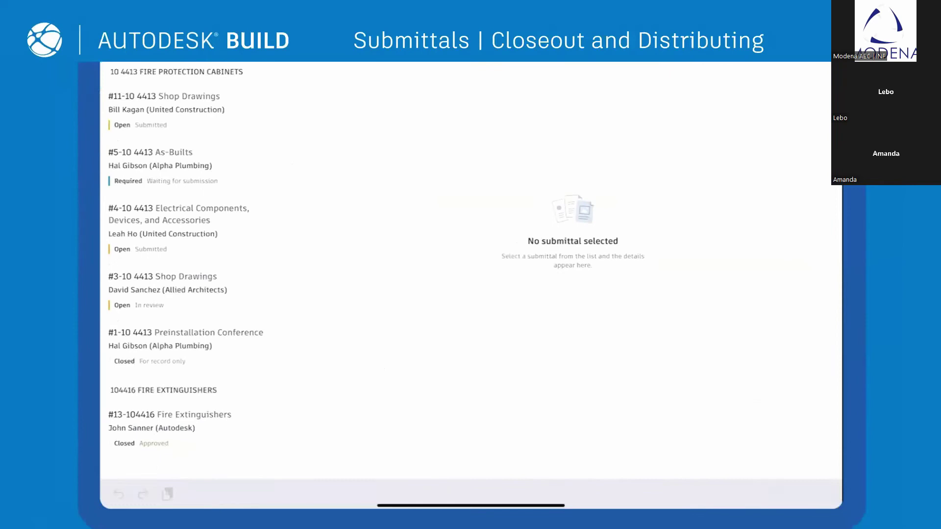
left_click(262, 431)
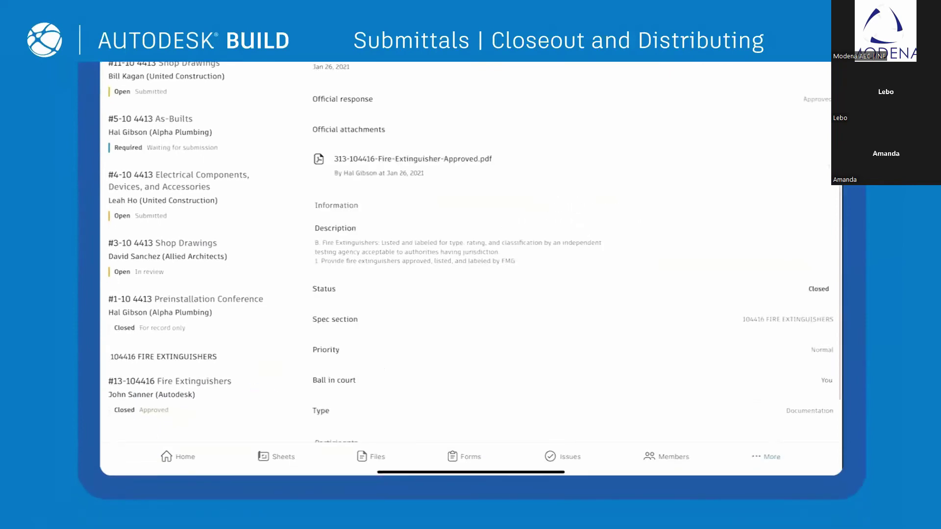
left_click(780, 175)
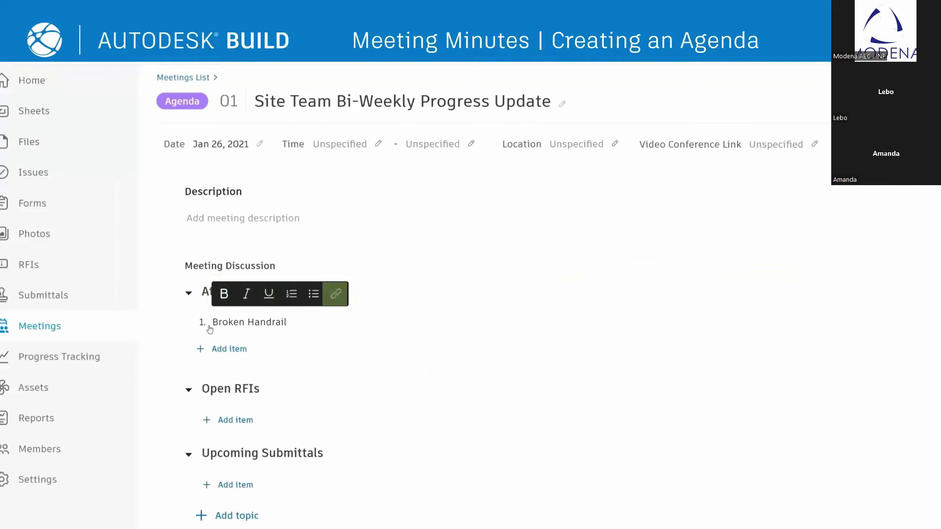
Step: Start adding an issue reference to the Broken Handrail item under At Risk Issues
mouse_move(228, 377)
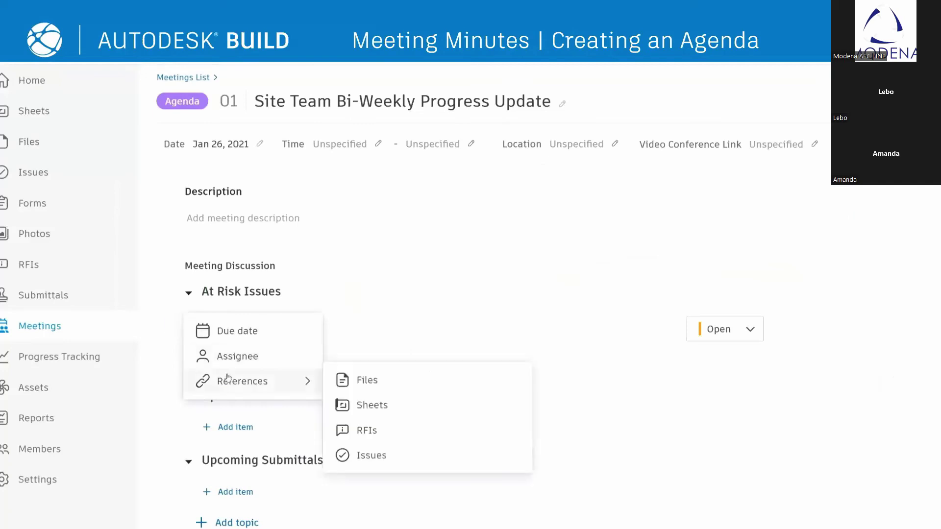
left_click(352, 456)
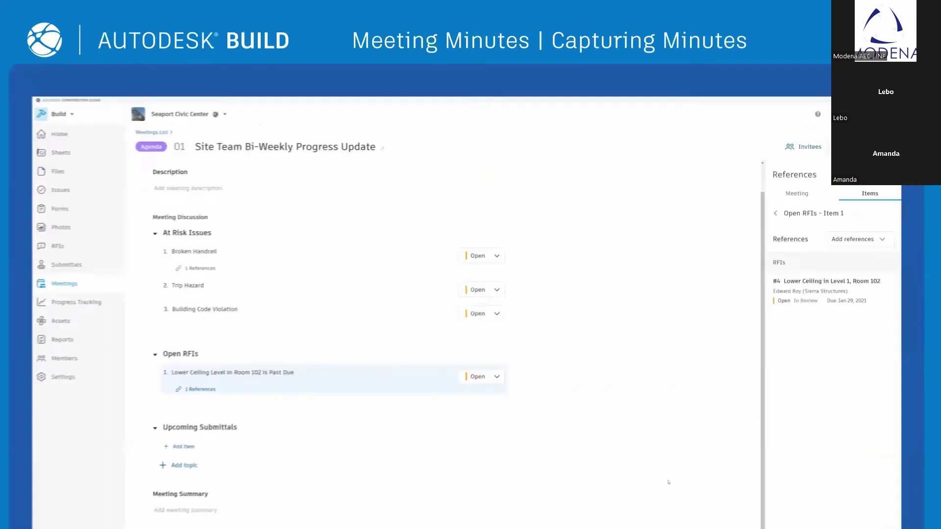
Step: Mark the organizer and the first listed invitee as having attended the Site Team Bi-Weekly Progress Update meeting
left_click(803, 146)
left_click(882, 250)
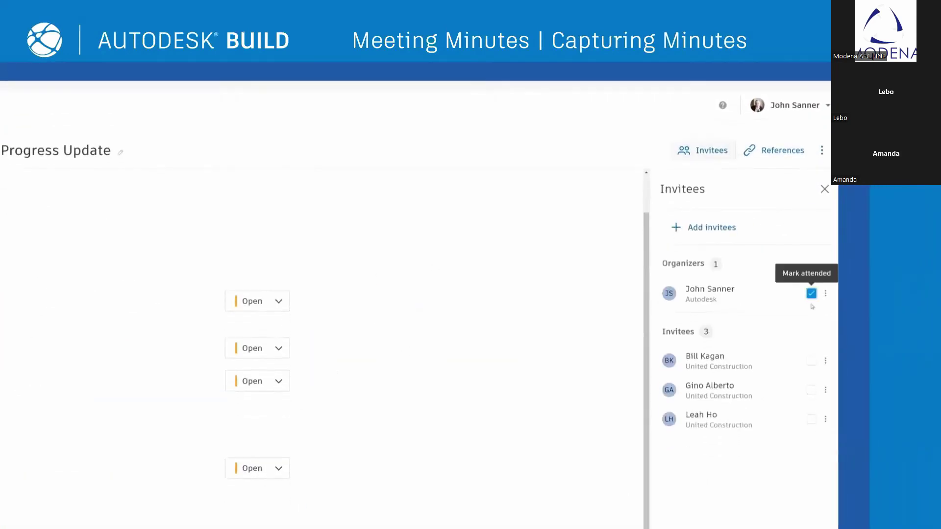
left_click(812, 361)
Step: Set the due date of the Broken Handrail item to January 29, 2021
left_click(290, 252)
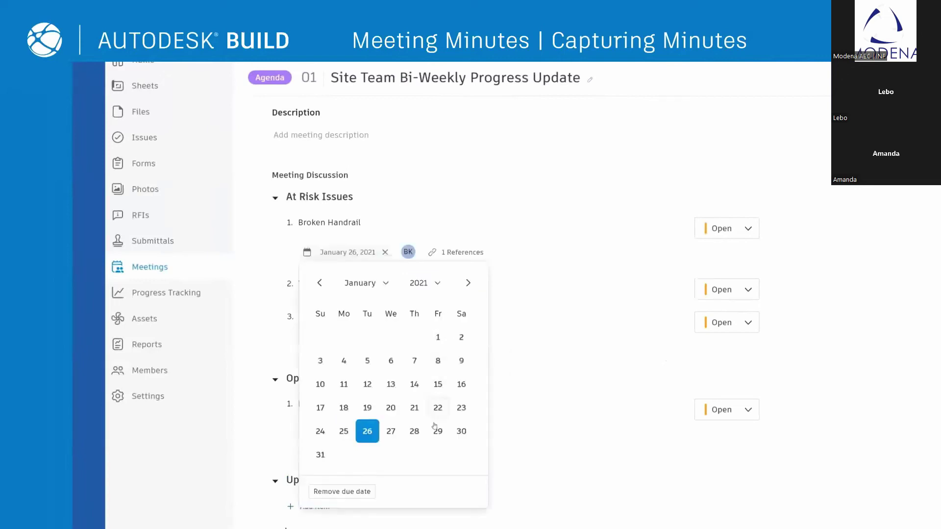
left_click(436, 430)
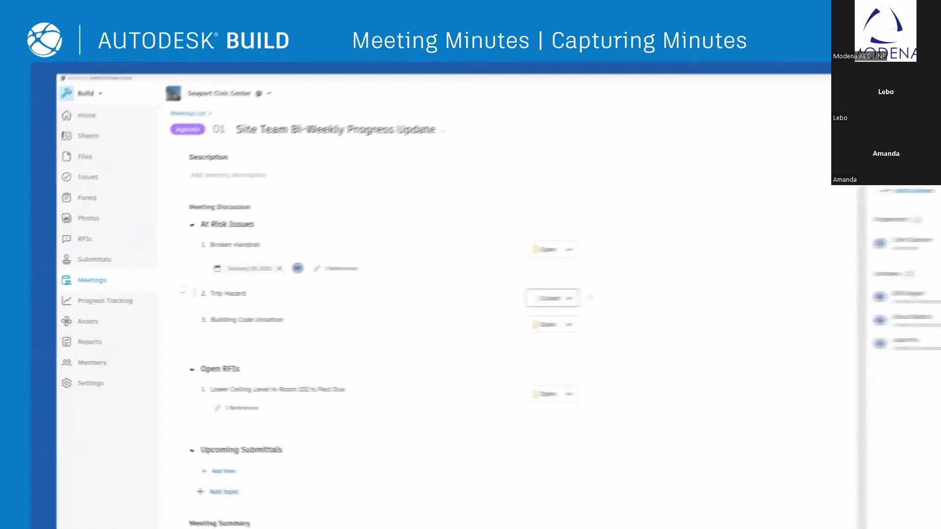
Step: Create a follow-up meeting from the Site Team Bi-Weekly Progress Update, dated February 9, 2021
left_click(890, 149)
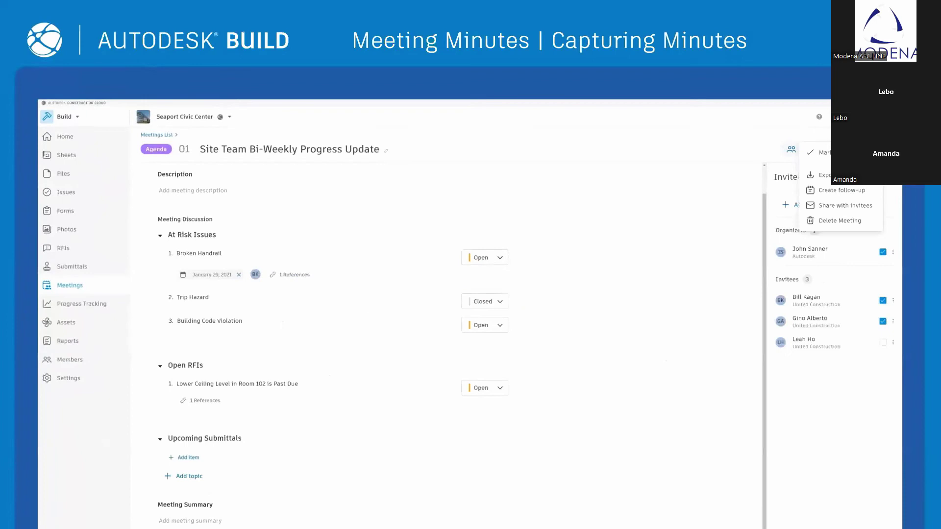
left_click(840, 190)
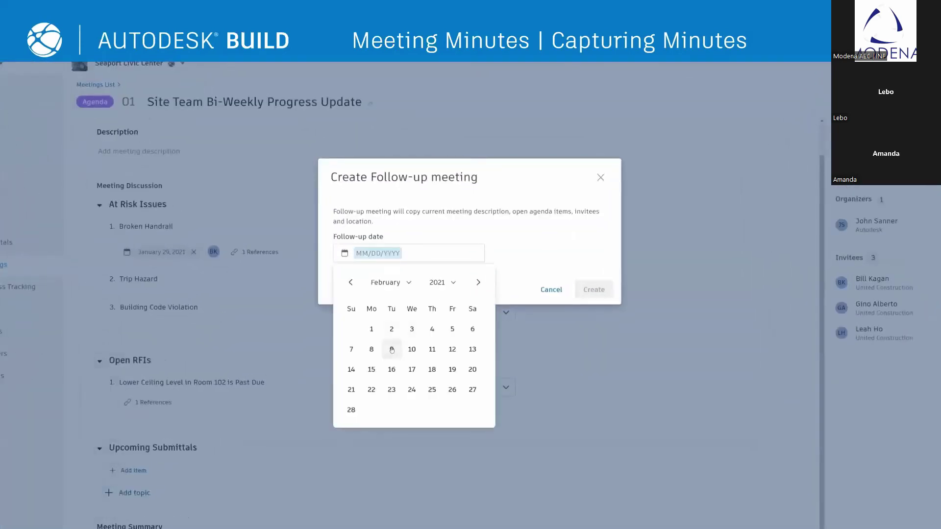
left_click(392, 349)
left_click(585, 292)
Step: Set the status of the Trip Hazard item under At Risk Issues to Closed
left_click(498, 289)
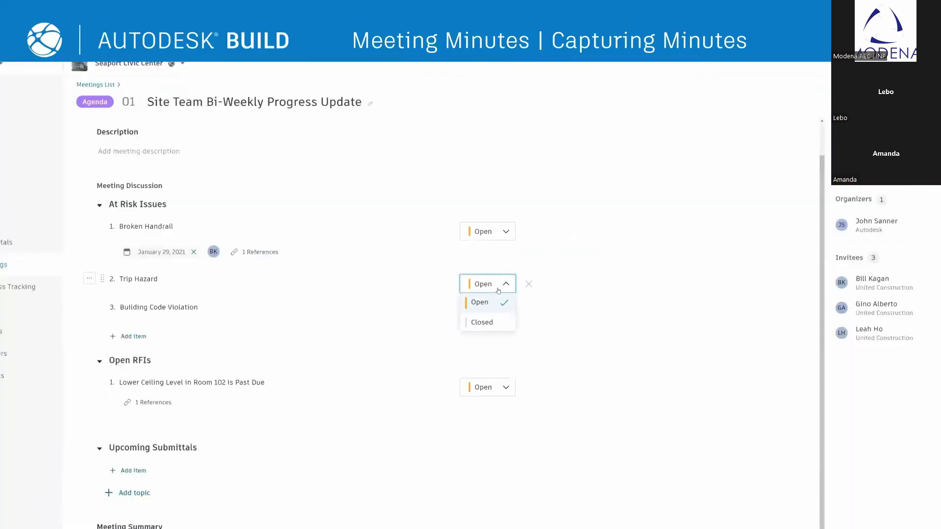
left_click(488, 324)
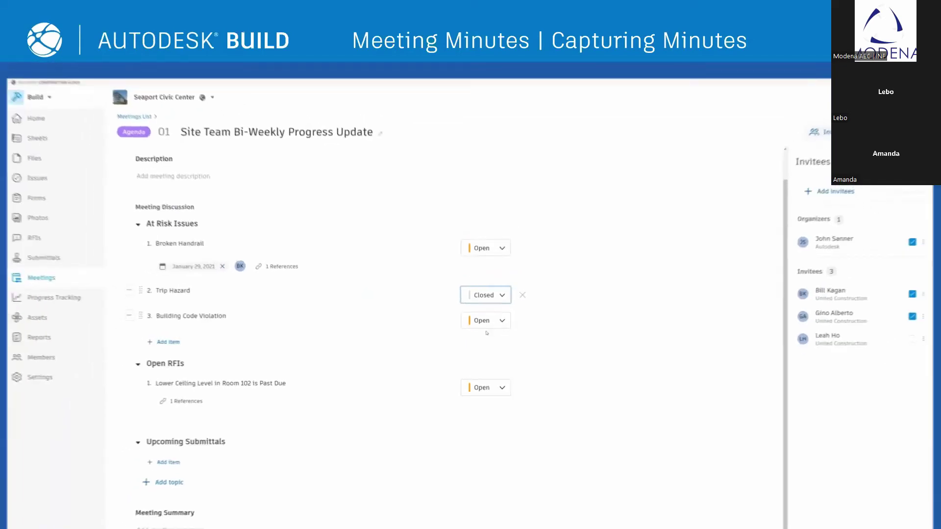